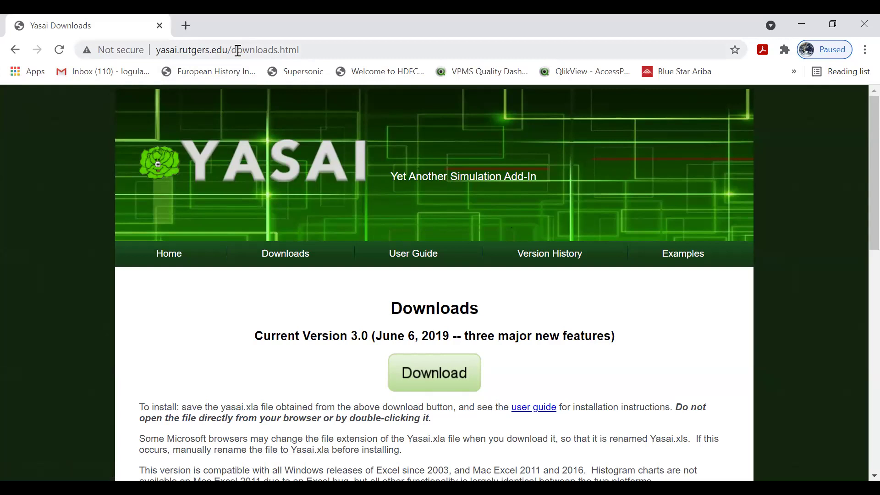
left_click(311, 50)
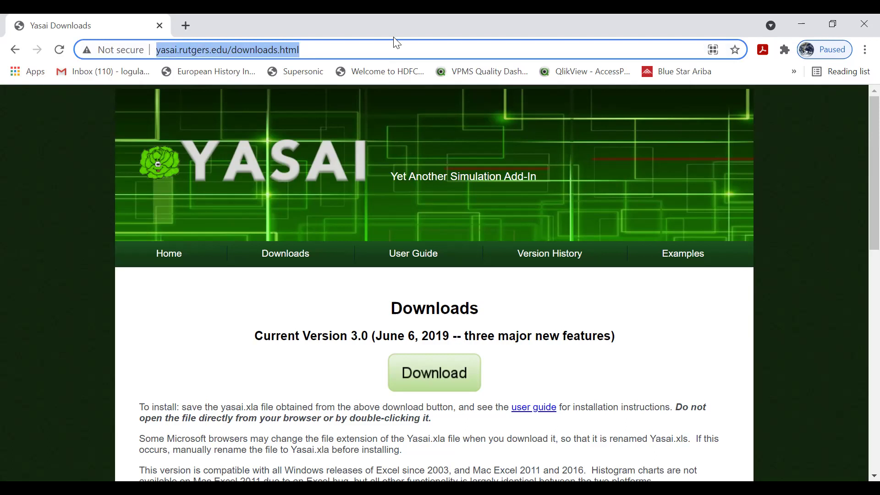
Step: Switch to the Monte Carlo workbook and open Excel Options from the File backstage view
key("alt+Tab")
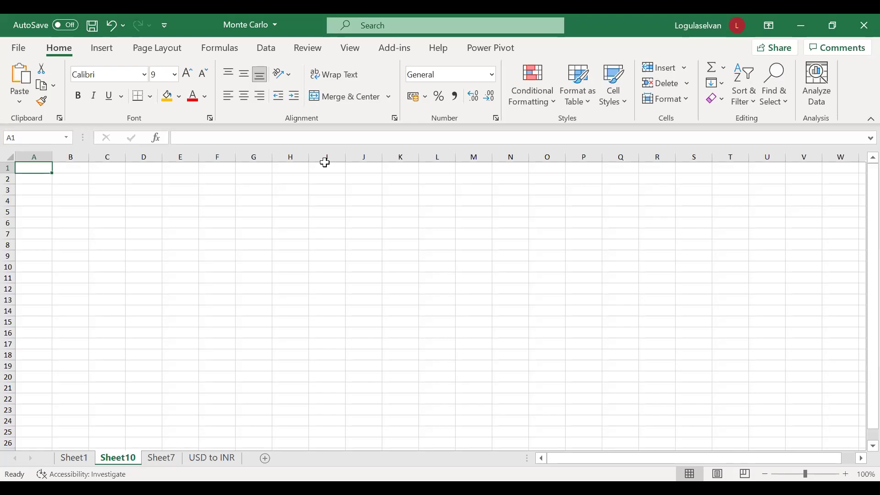
left_click(25, 52)
left_click(25, 53)
left_click(23, 52)
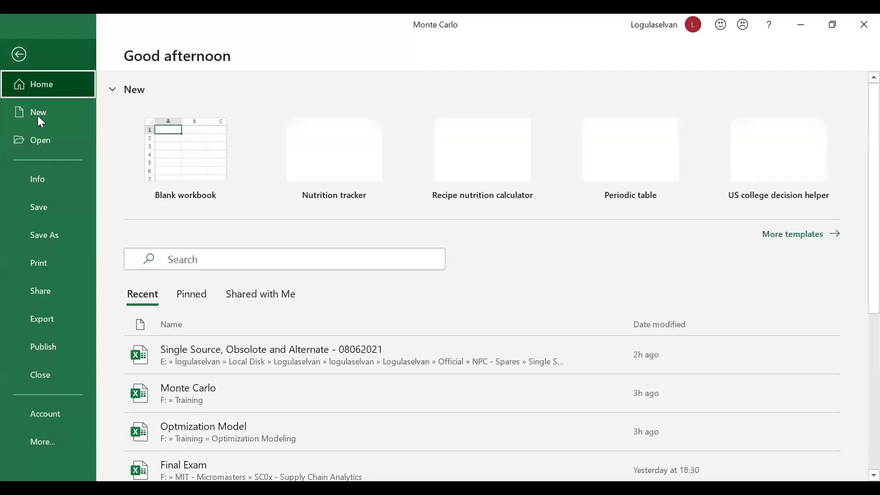
left_click(51, 435)
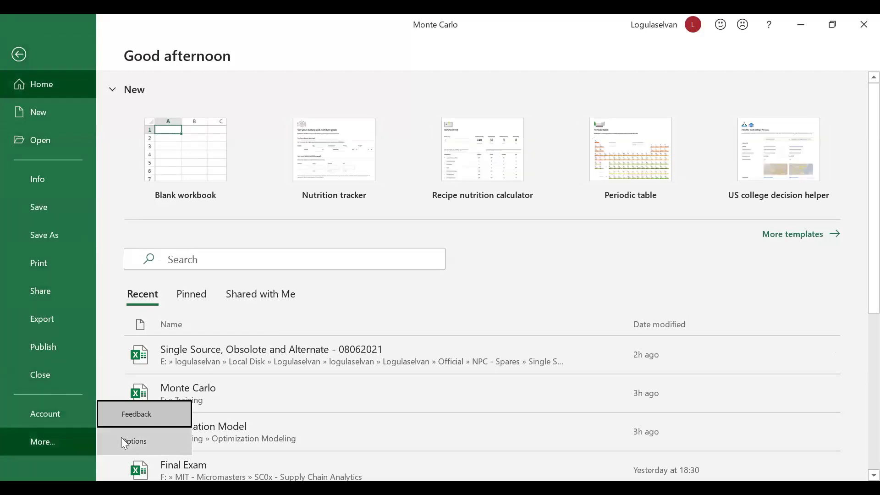
left_click(121, 438)
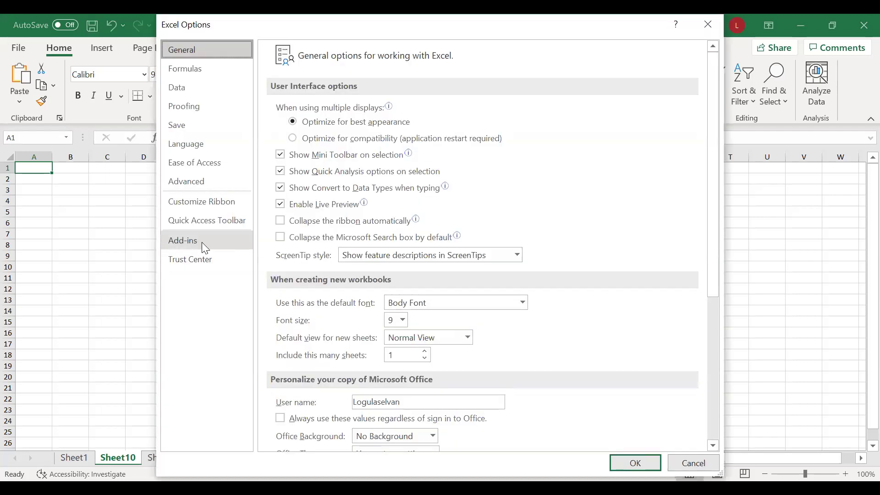
Step: On the Add-ins page, select YASAI and open the Excel Add-ins checklist
left_click(201, 243)
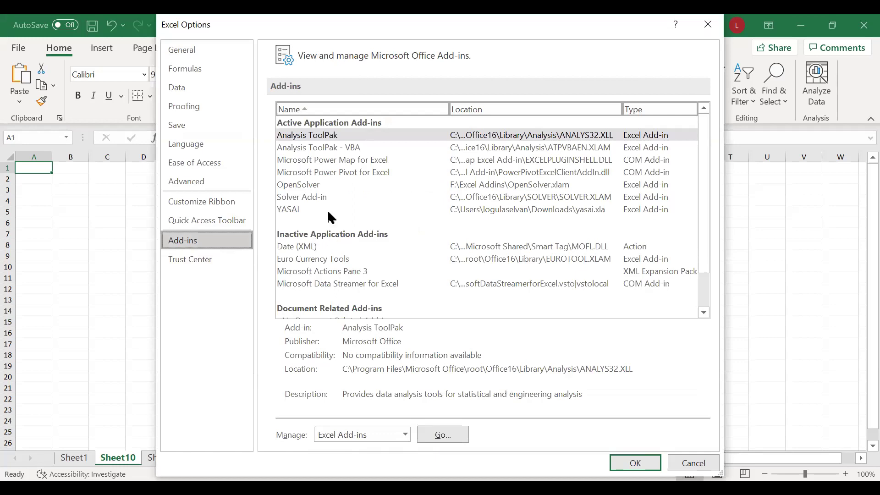
left_click(313, 209)
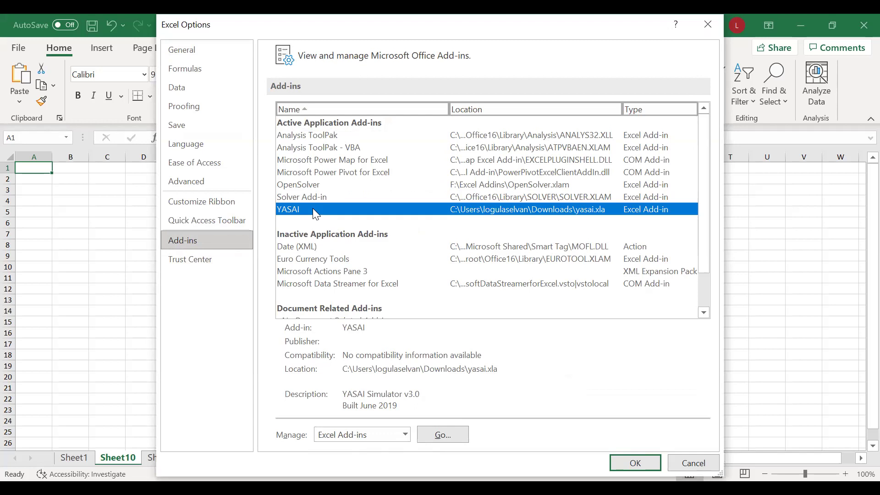
left_click(442, 435)
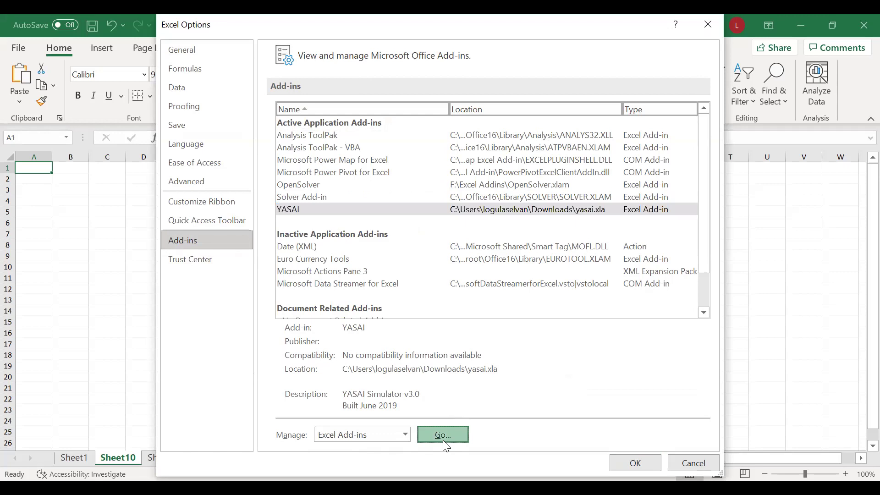
left_click(443, 434)
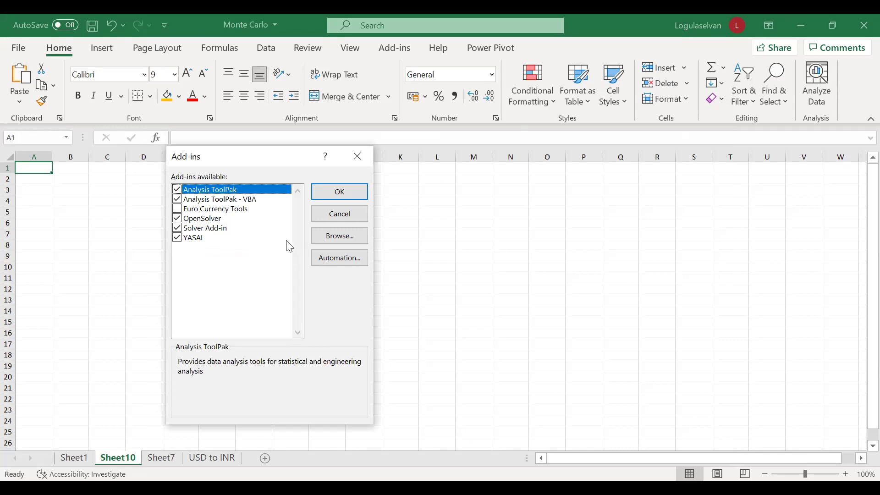
Step: Check Downloads for the yasai add-in file, cancel browsing, and confirm the list with YASAI enabled
left_click(344, 245)
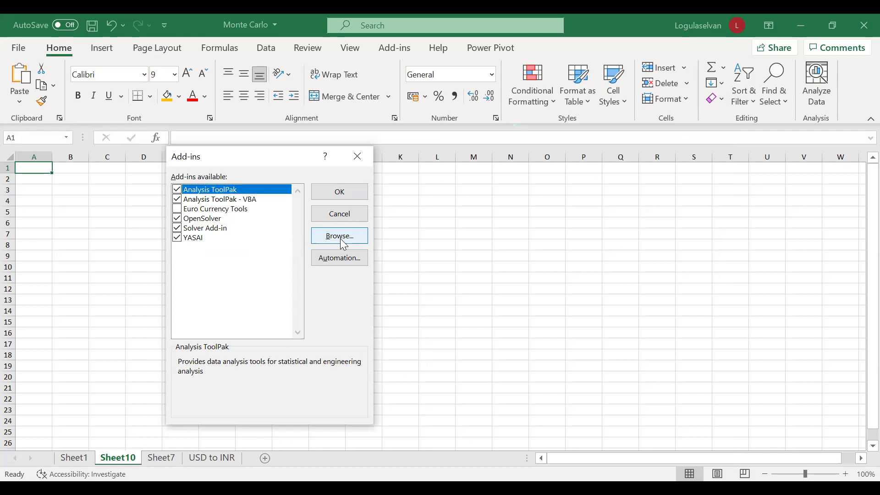
left_click(343, 245)
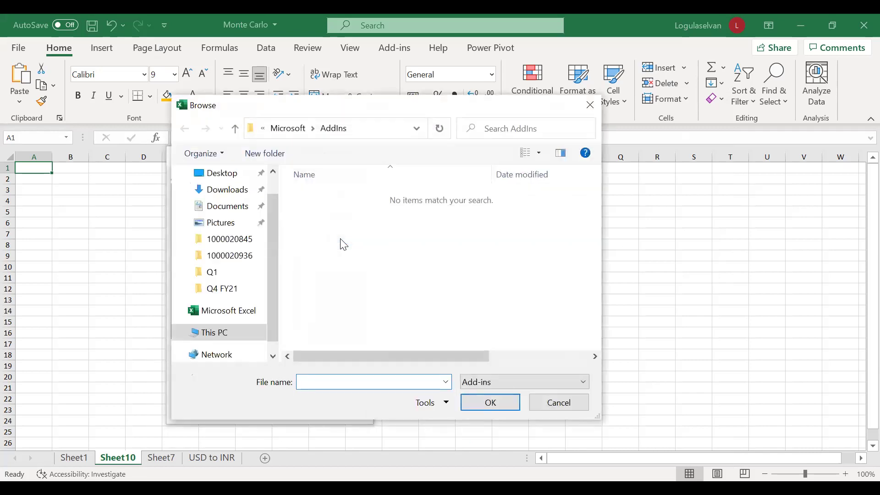
left_click(274, 182)
left_click(225, 217)
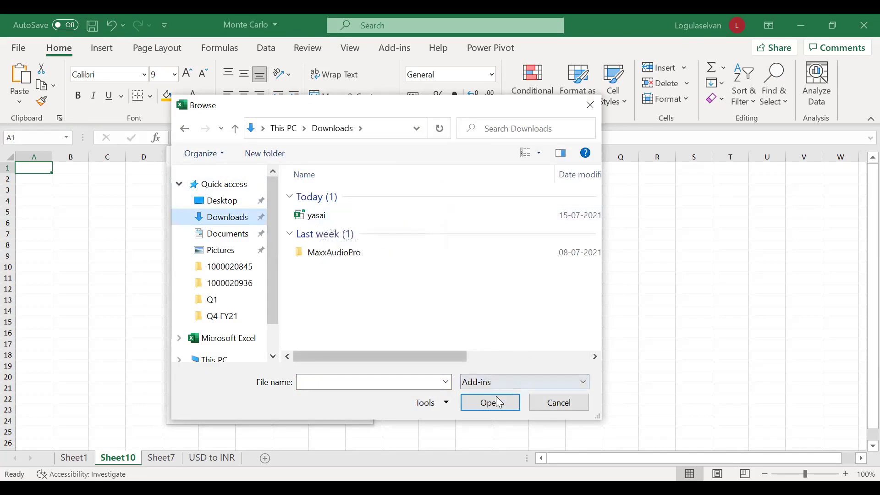
left_click(560, 405)
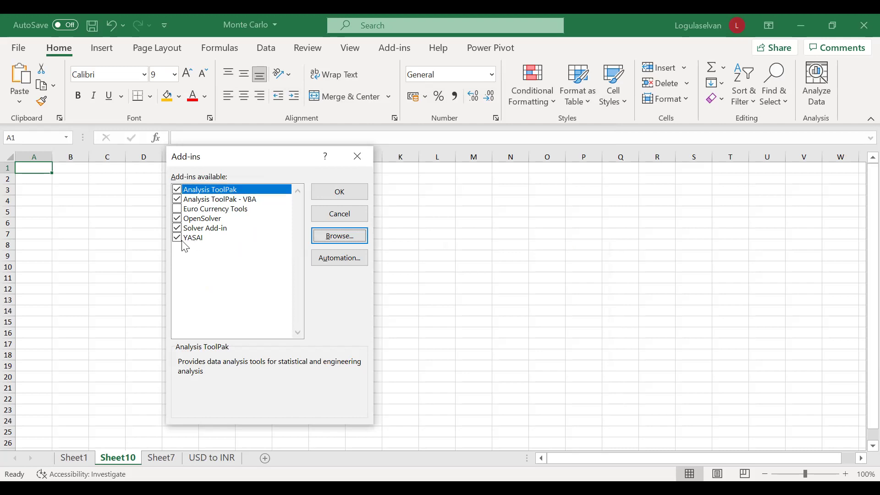
left_click(334, 191)
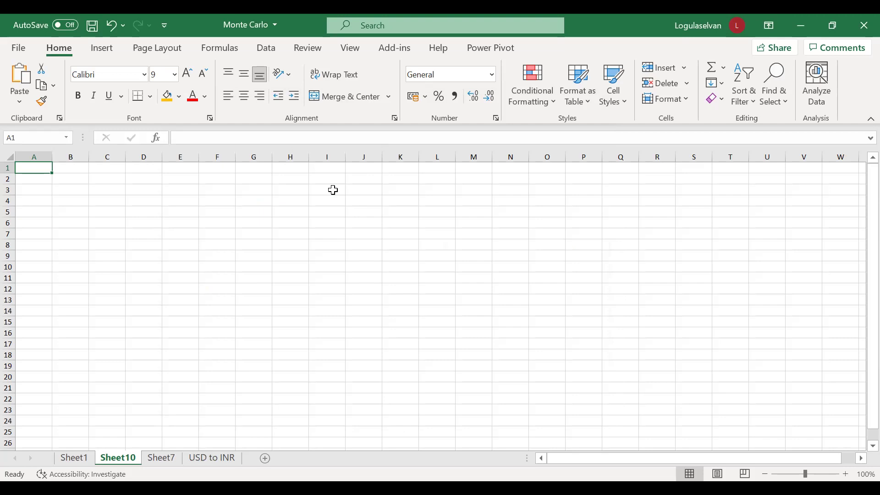
Step: Show the Add-ins ribbon tab and preview the YASAI dropdown's commands
left_click(405, 51)
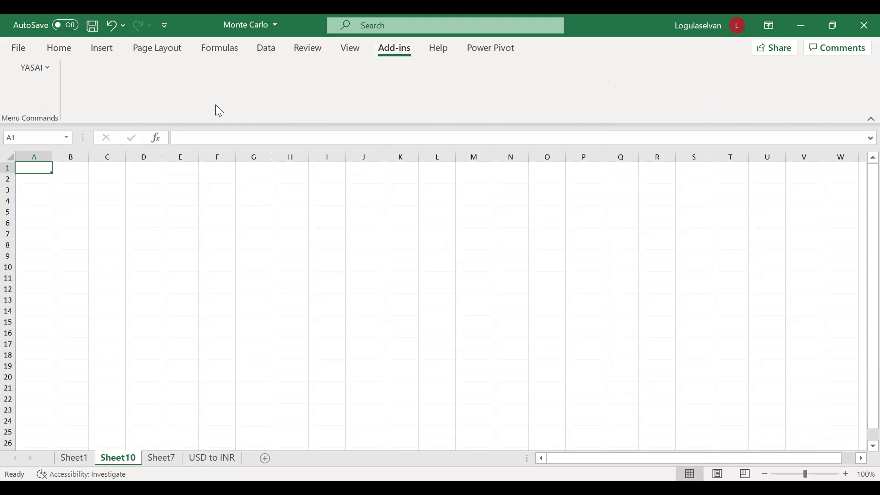
left_click(48, 70)
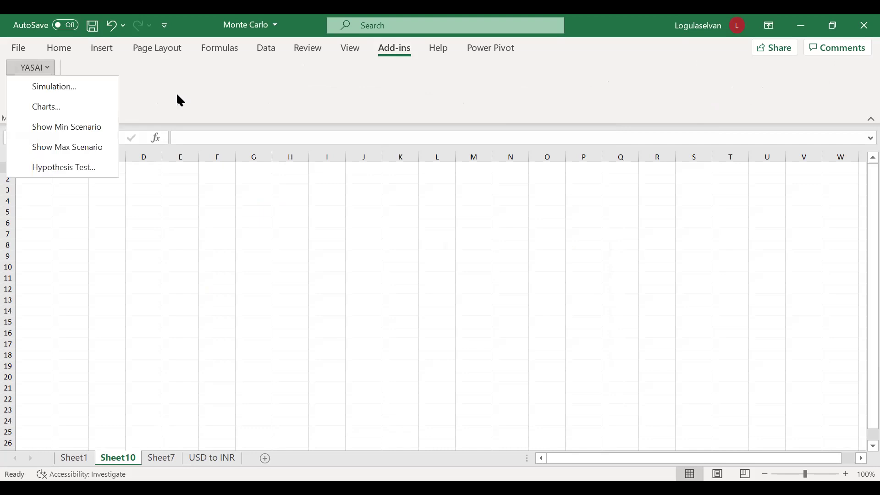
left_click(179, 100)
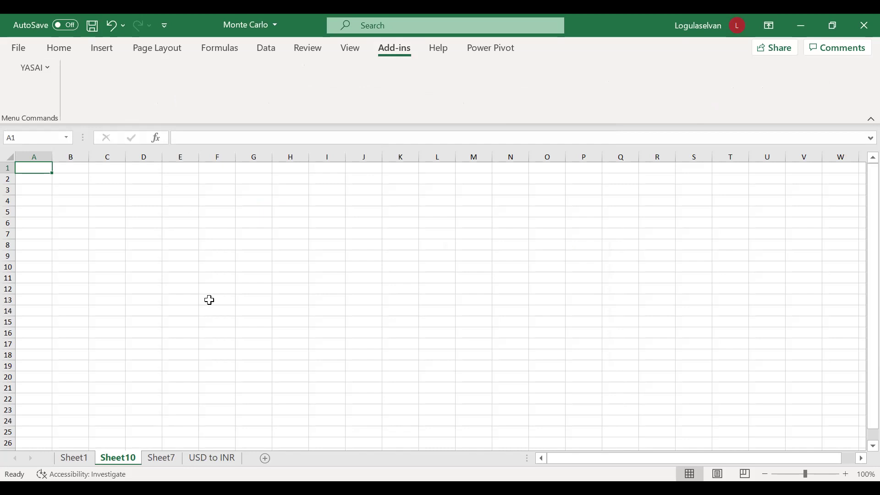
Step: On Sheet1, review the 40 ft Containers estimates: Min 150, Most likely 270, Max 350
left_click(80, 460)
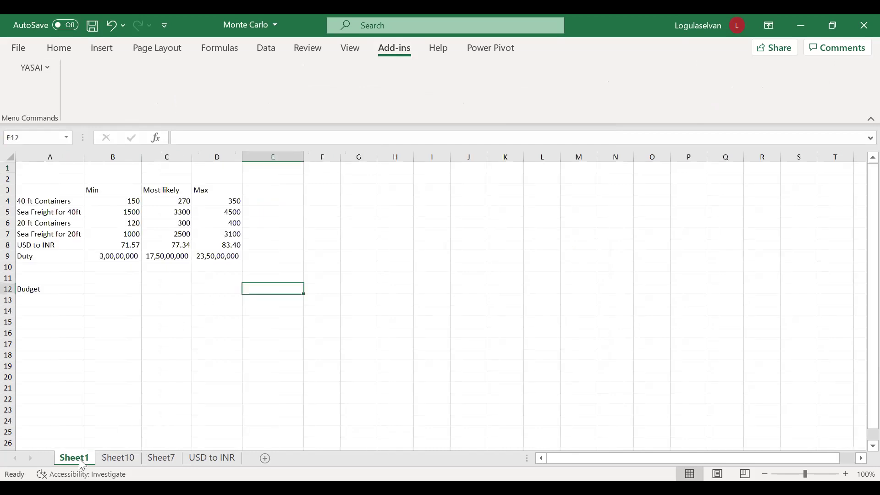
left_click(79, 192)
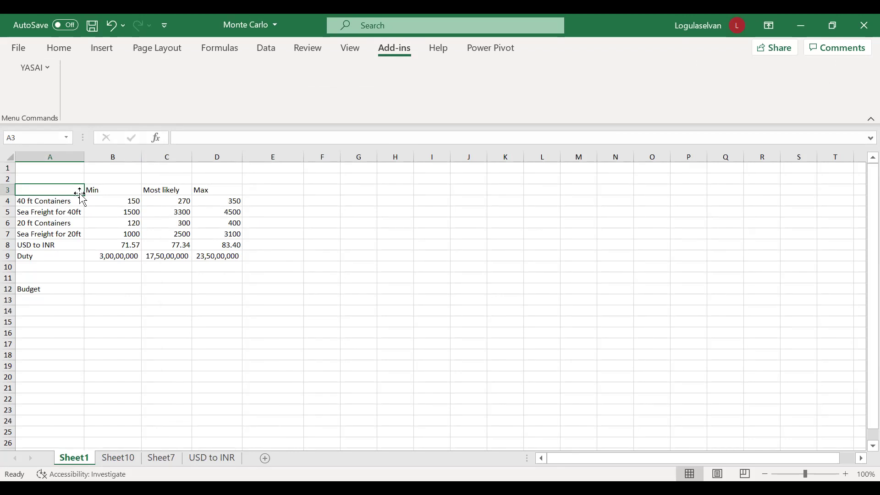
left_click(112, 193)
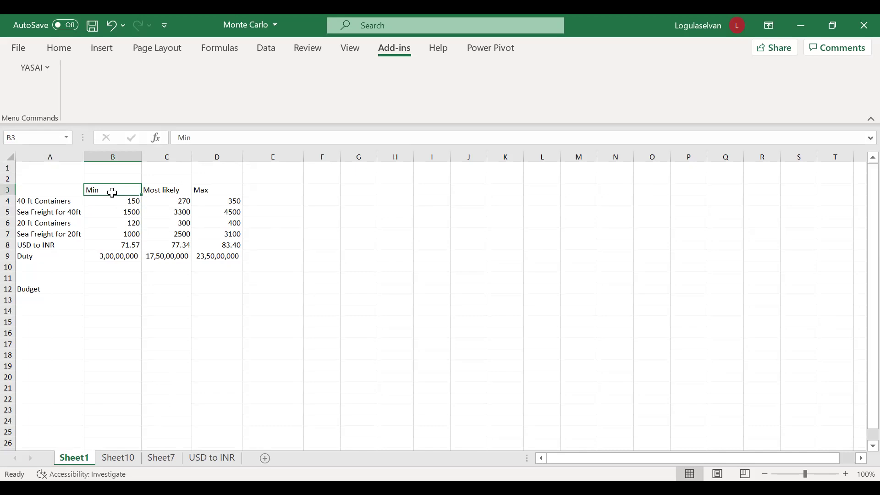
left_click(118, 204)
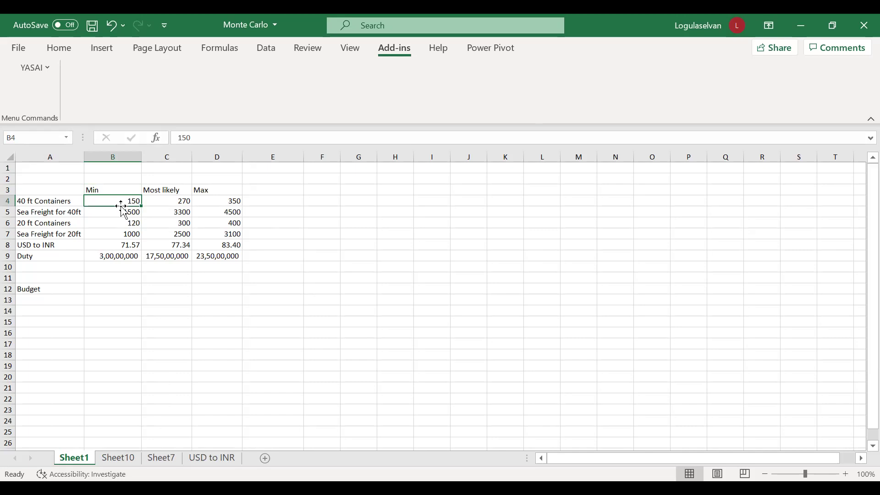
left_click(107, 191)
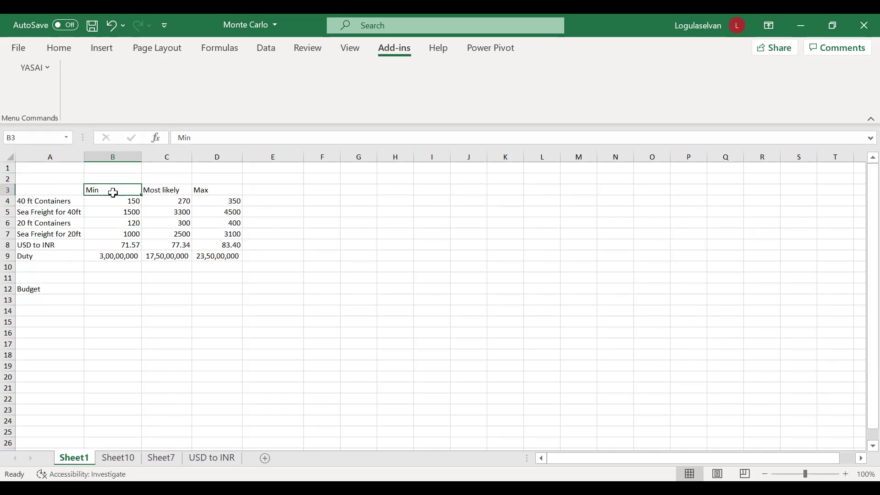
left_click(212, 191)
left_click(178, 193)
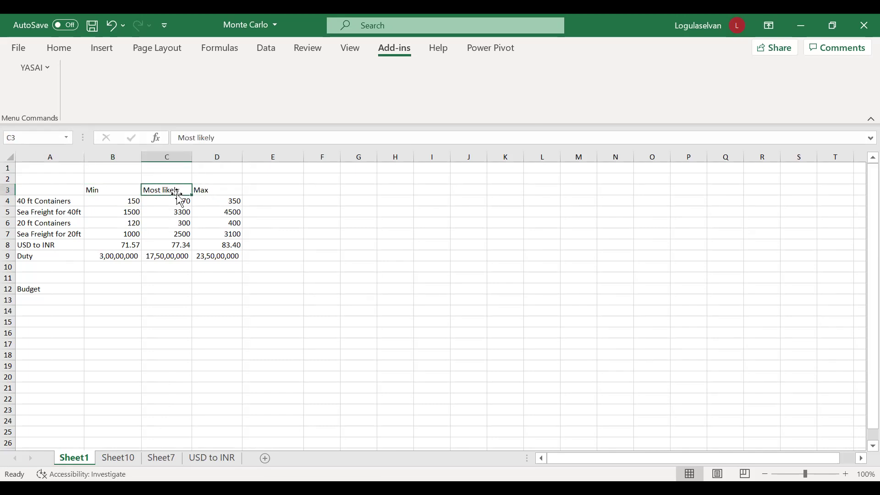
left_click(126, 204)
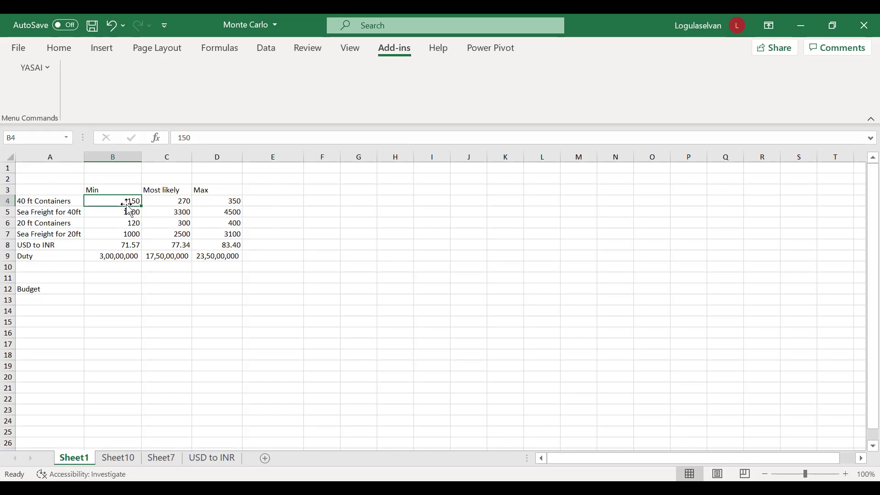
left_click(228, 202)
left_click(176, 201)
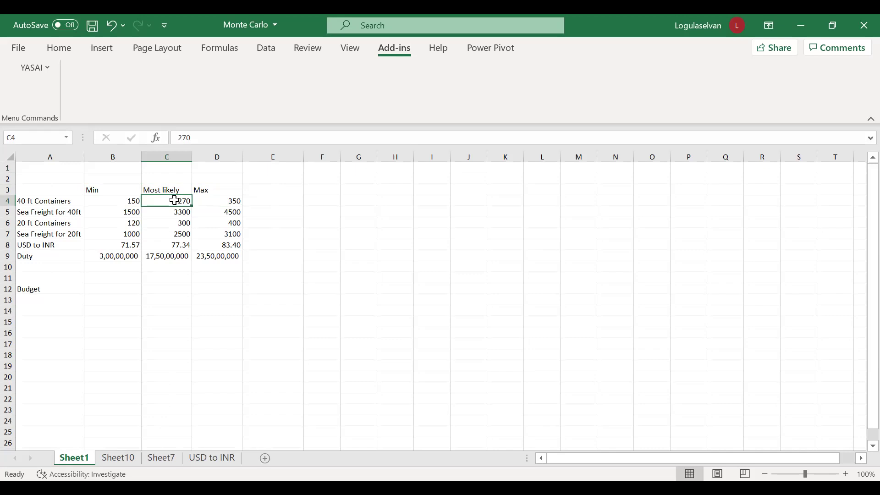
left_click(118, 201)
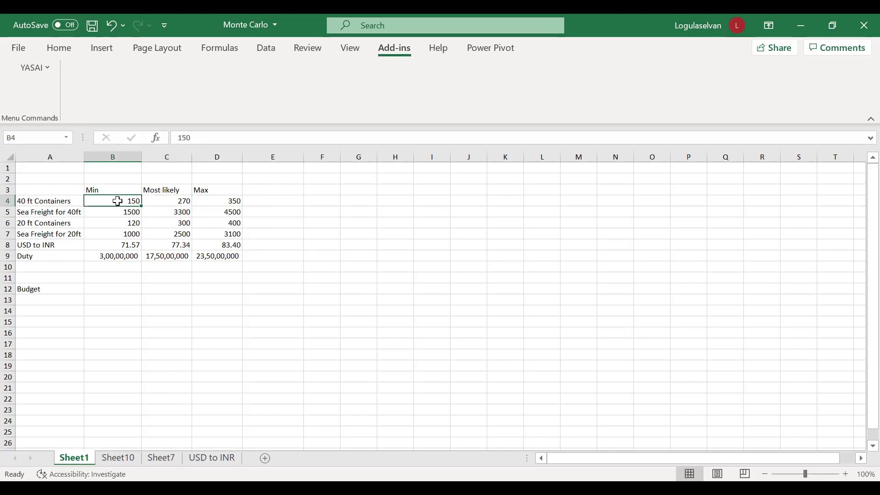
left_click(64, 210)
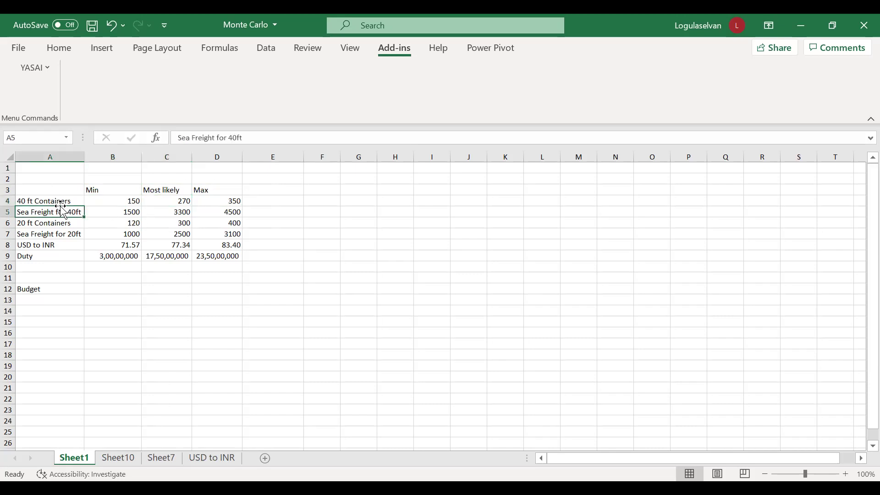
left_click(57, 202)
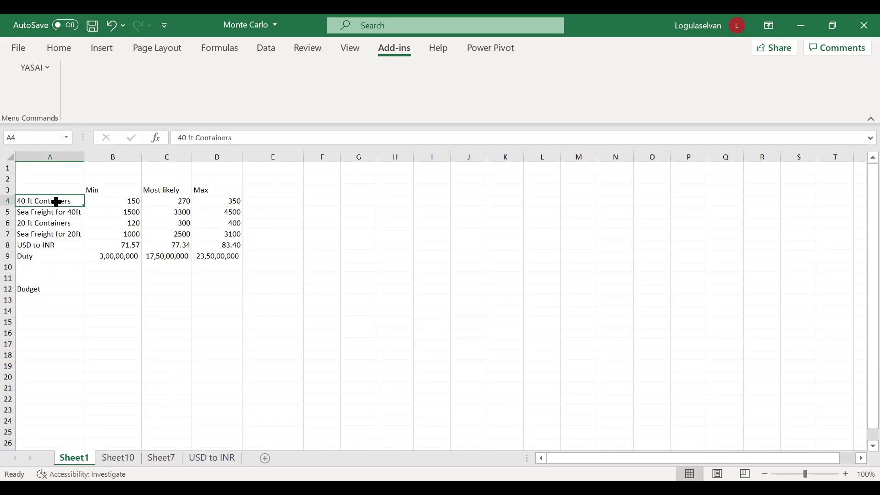
left_click(118, 202)
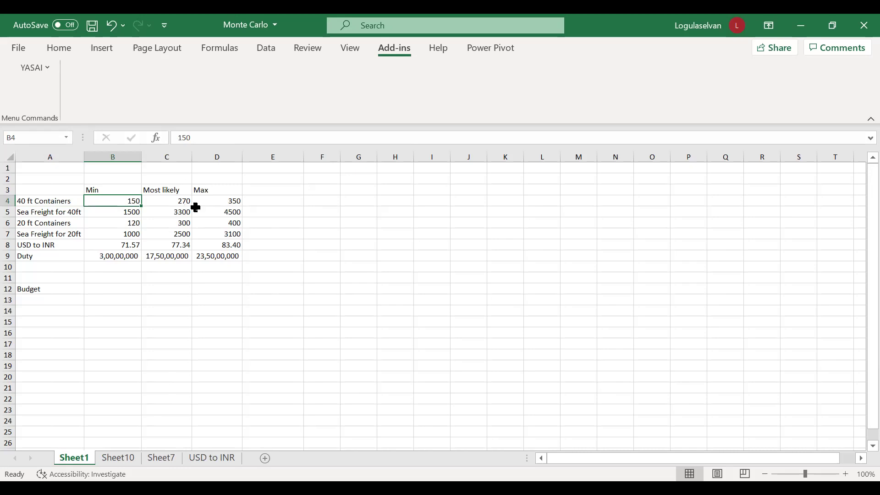
left_click(214, 205)
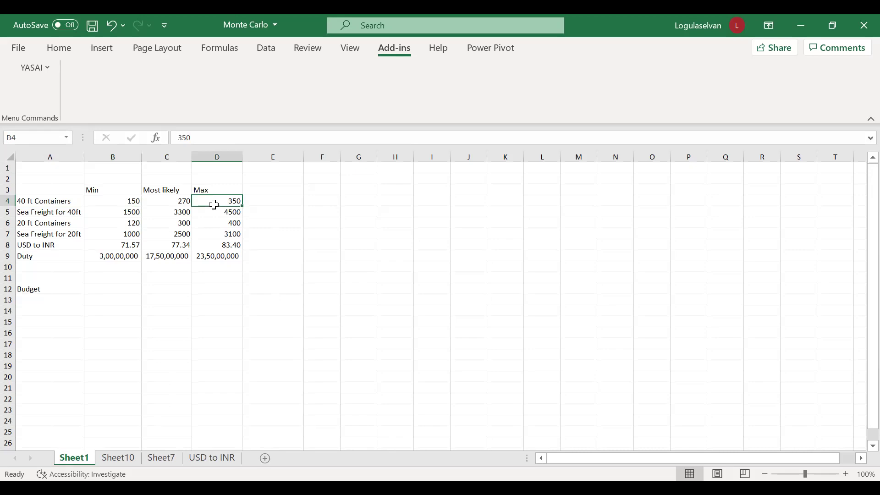
left_click(179, 205)
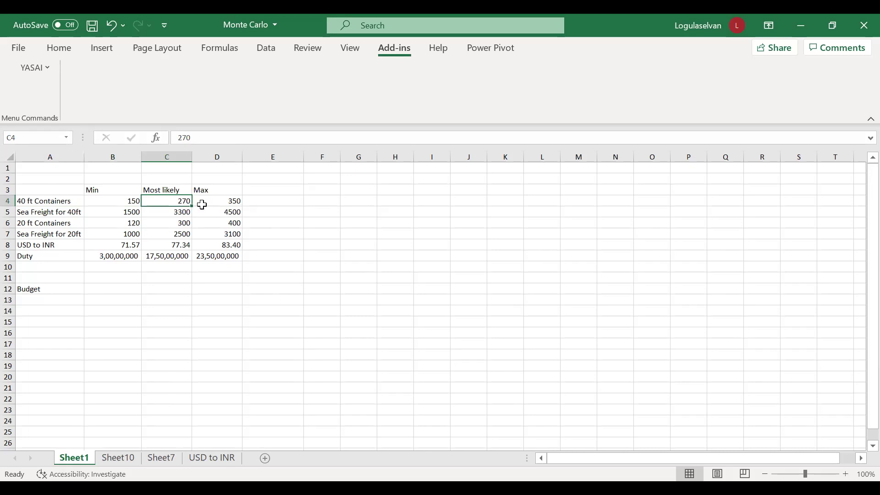
left_click(130, 211)
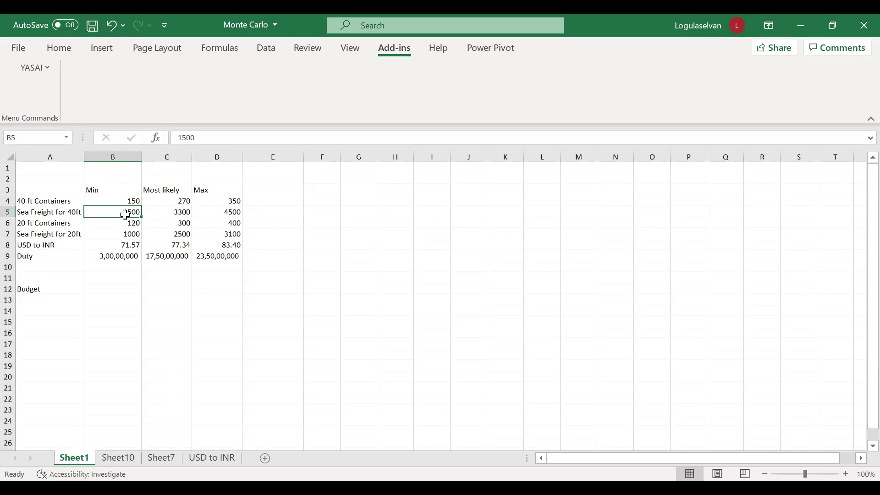
left_click(219, 216)
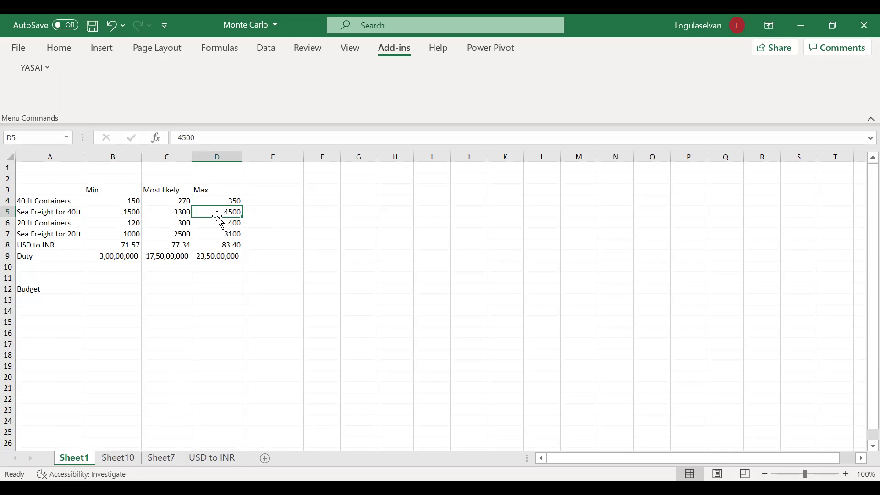
left_click(177, 211)
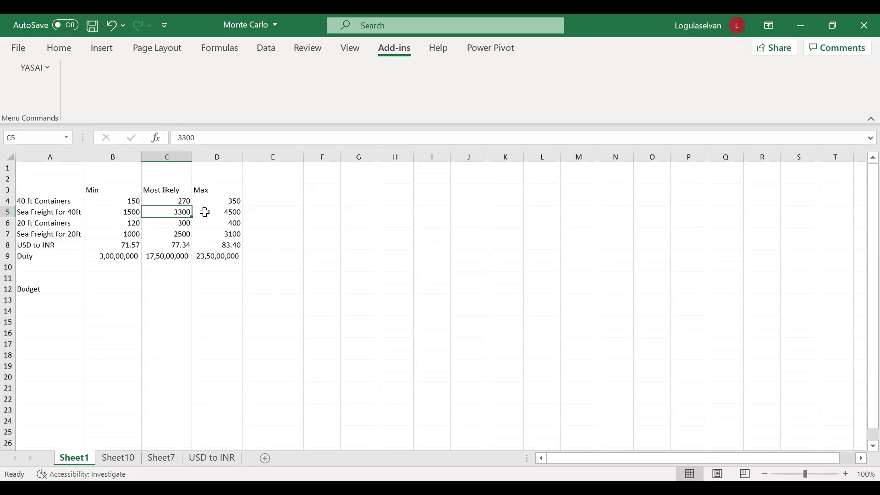
left_click(108, 221)
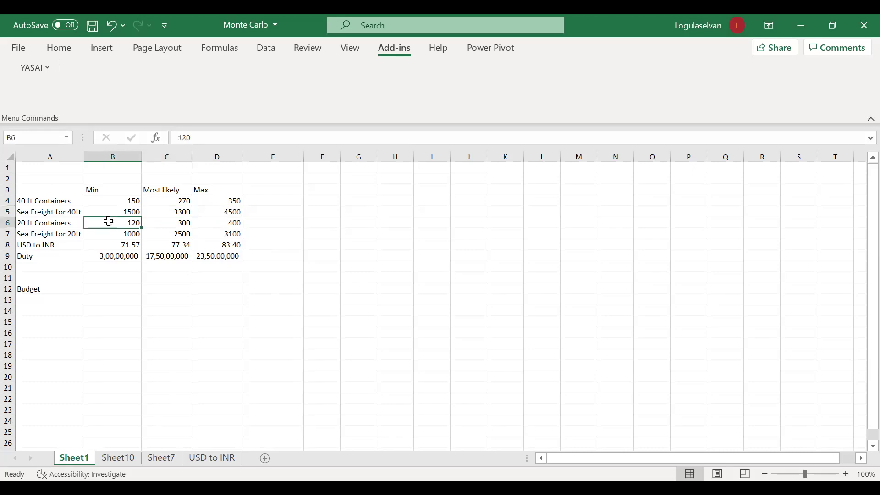
left_click(170, 224)
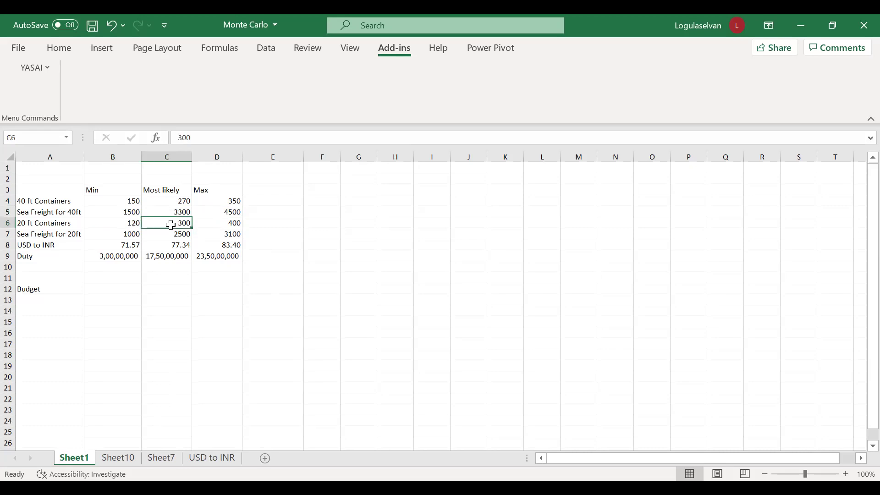
left_click(228, 232)
left_click(227, 224)
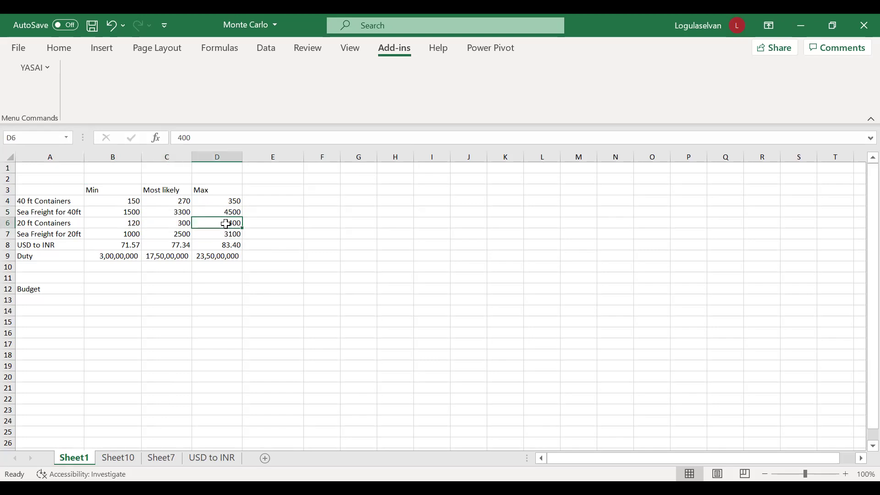
left_click(134, 234)
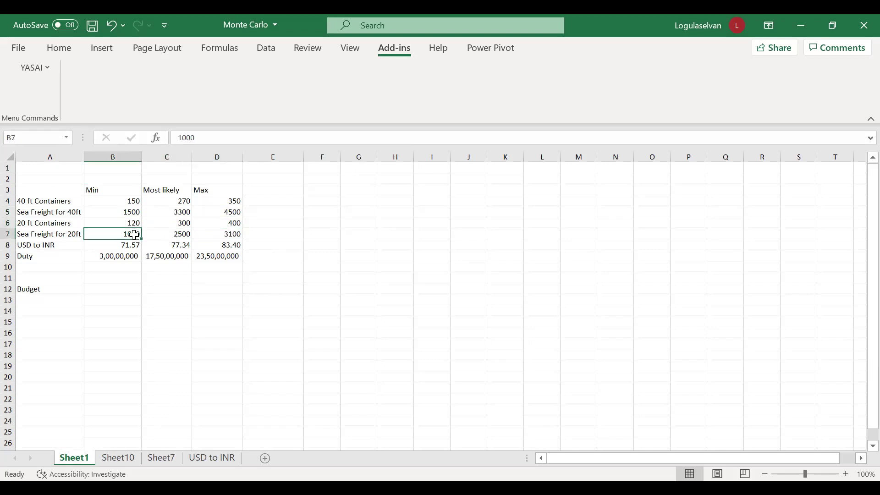
Step: Check the Sheet1 freight and rate cells, then review USD to INR rates from Jan-16 (67.27) to Jun-21 (73.55)
left_click(216, 236)
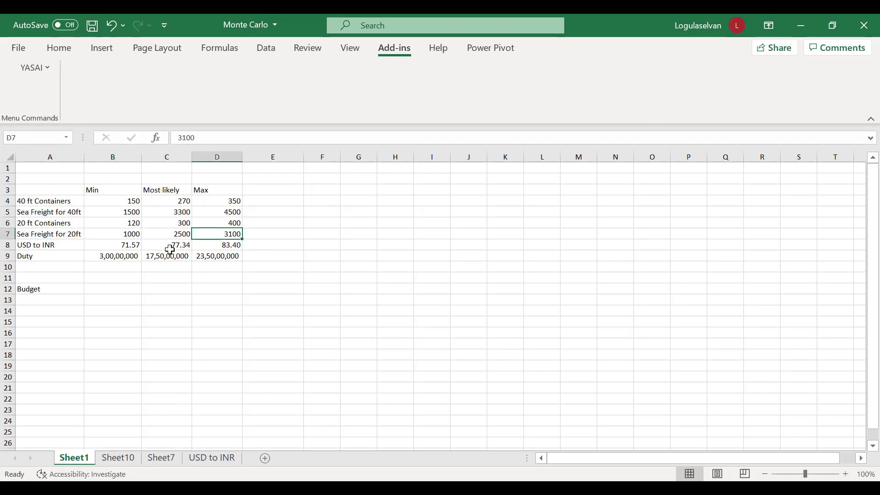
left_click(124, 245)
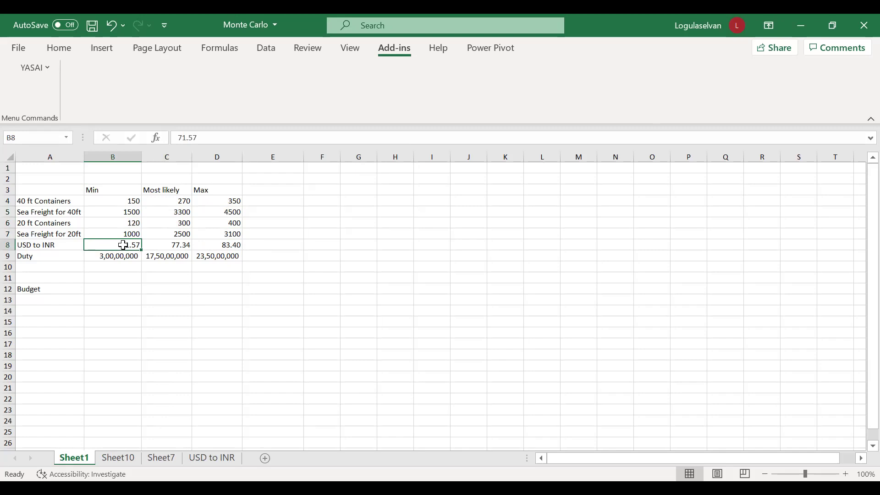
left_click(208, 460)
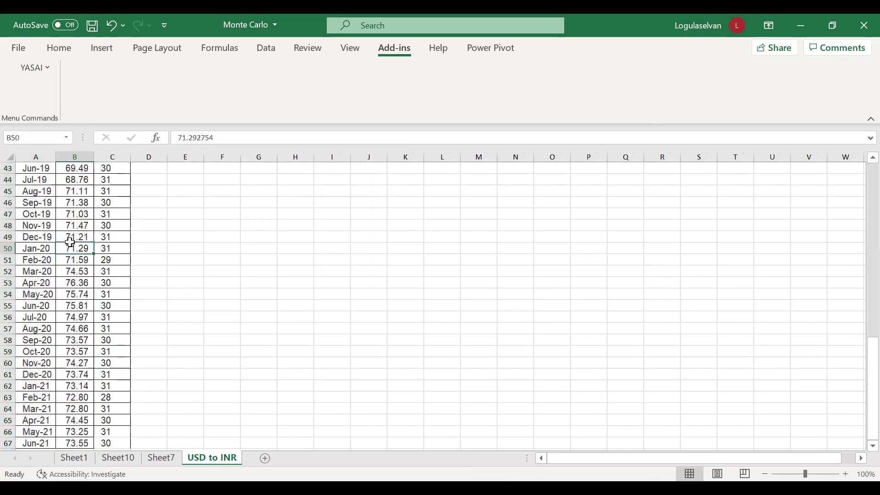
key("ctrl+Up")
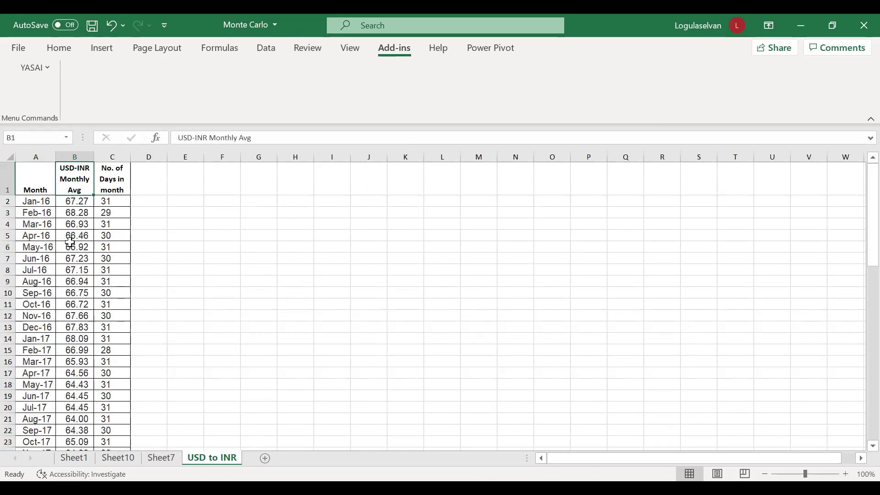
key("Down")
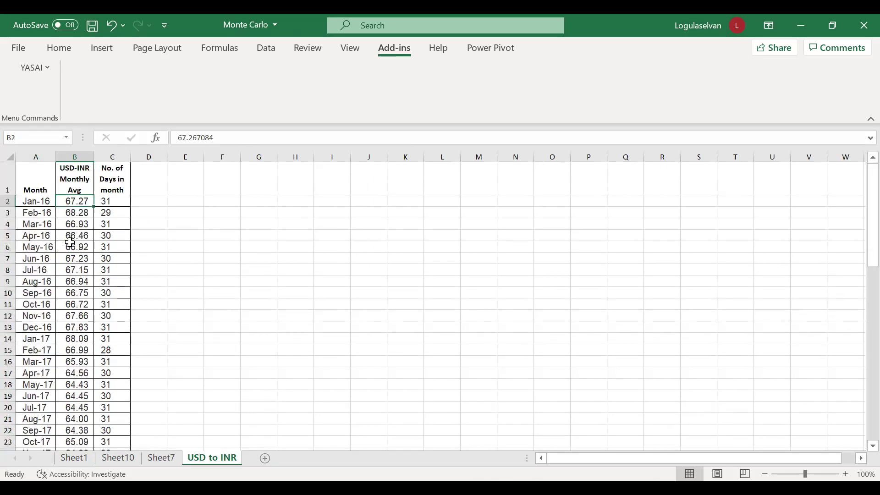
key("ctrl+Home")
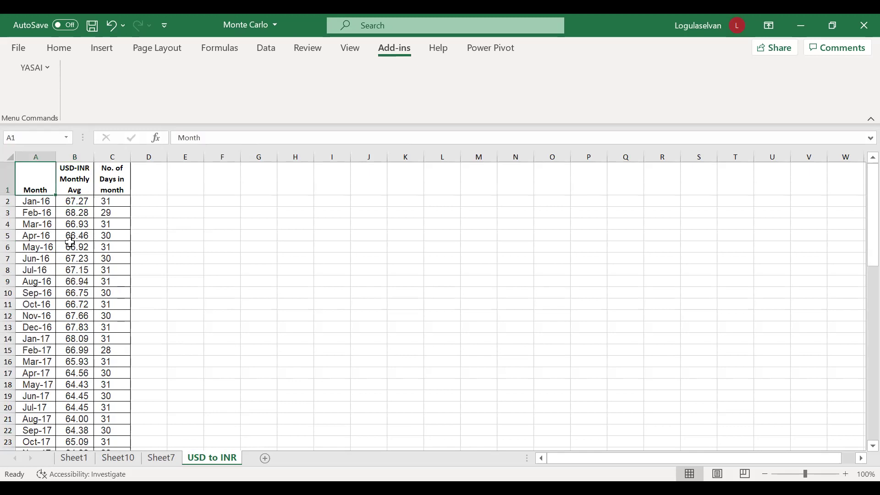
key("ctrl+Down")
key("Right")
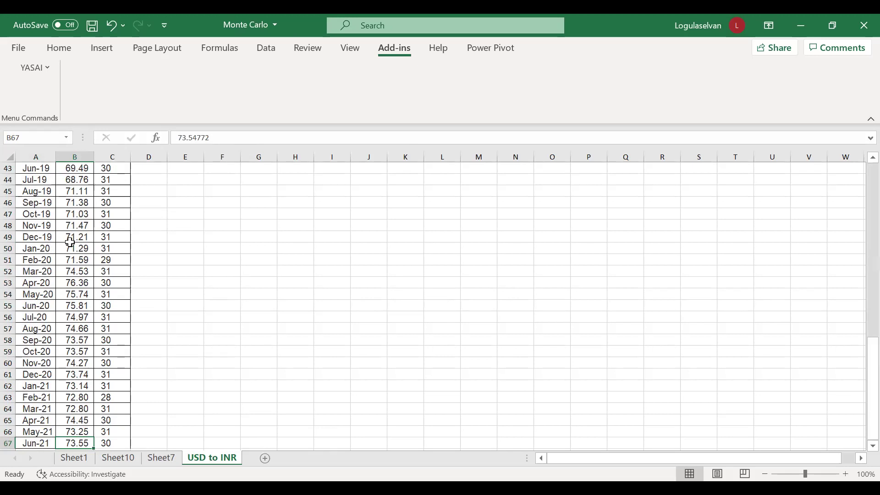
Step: On Sheet7, inspect the forecast and confidence-bound formulas for the 2021–22 months
left_click(157, 462)
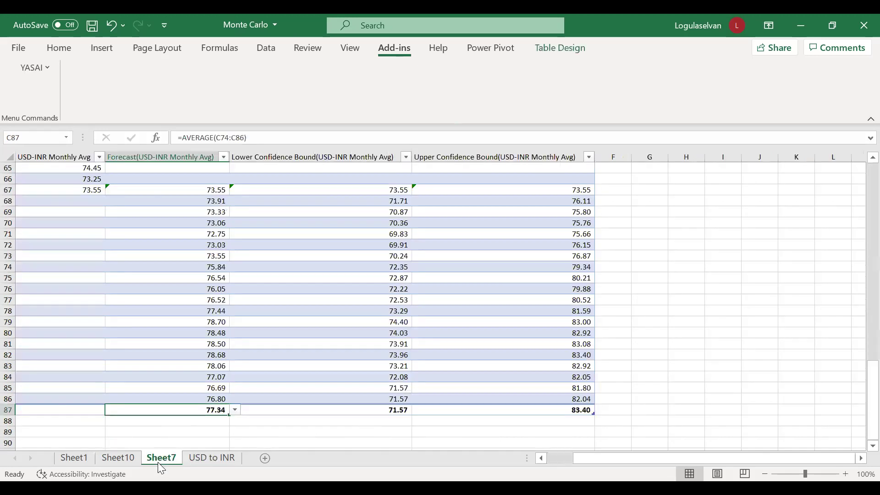
left_click(129, 368)
key("Left")
key("Left")
key("Down")
key("Down")
key("Down")
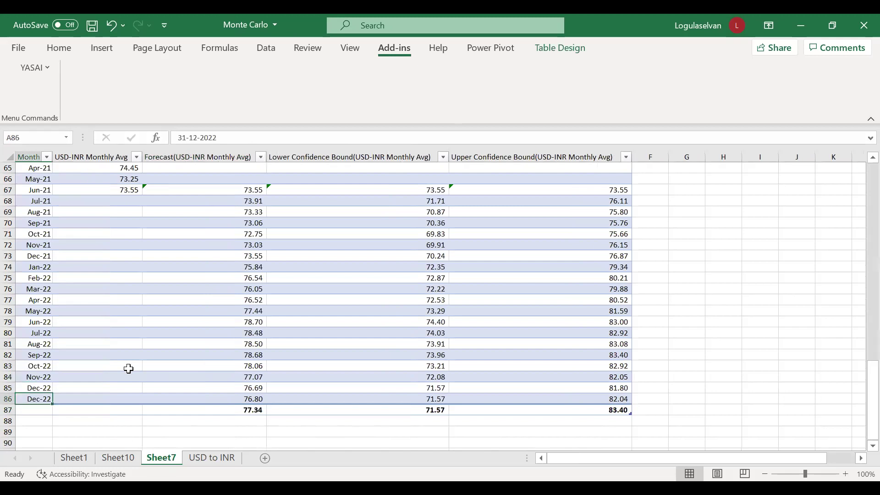
key("Up")
key("Up")
key("Up")
key("Up")
key("Up")
key("Up")
key("Up")
key("Up")
key("Up")
key("Right")
key("Right")
key("Right")
key("Up")
key("Up")
key("Up")
key("Up")
key("Up")
key("Up")
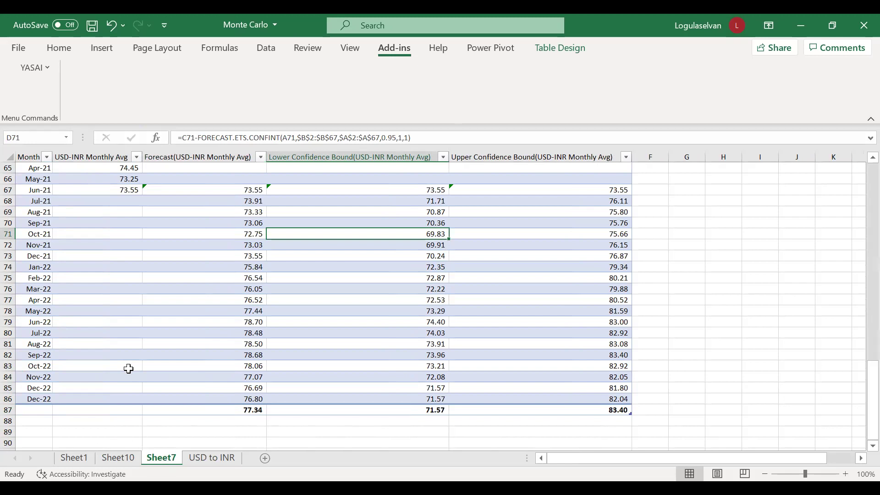
Step: Check the row 87 forecast average, minimum lower bound and maximum upper bound, then return to Sheet1
key("Down")
key("Down")
key("Down")
key("Left")
key("Down")
key("Down")
key("Down")
key("Down")
key("Down")
key("Down")
key("Down")
key("Down")
key("Down")
key("Down")
key("Down")
key("Down")
key("Down")
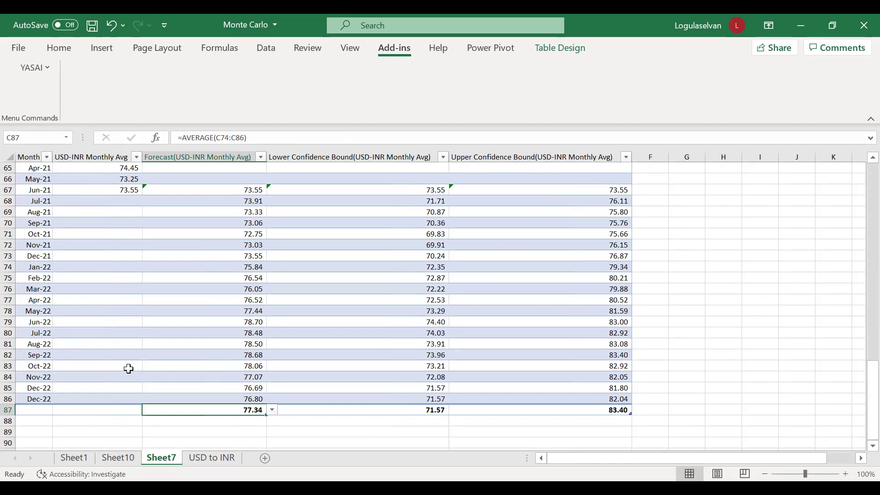
key("Right")
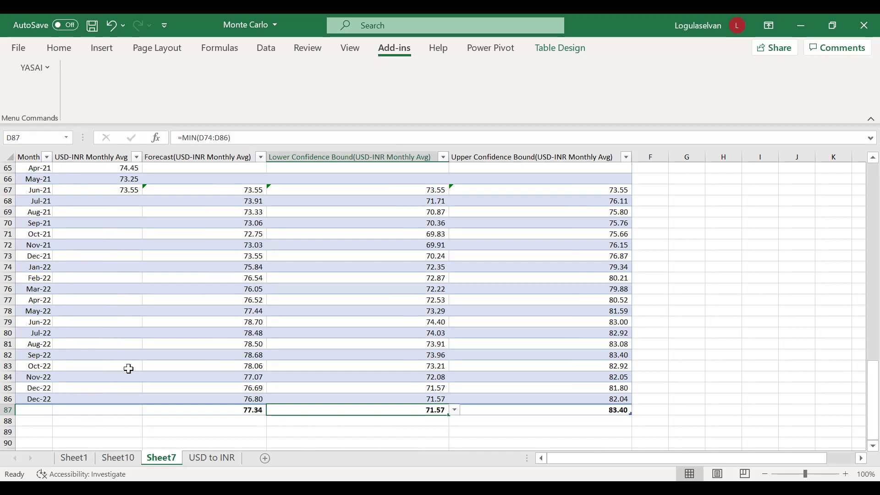
key("Right")
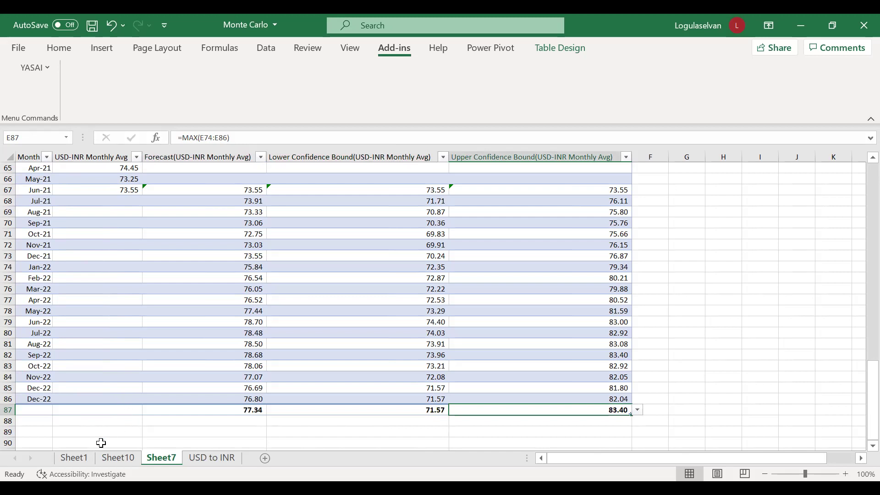
left_click(73, 458)
left_click(225, 245)
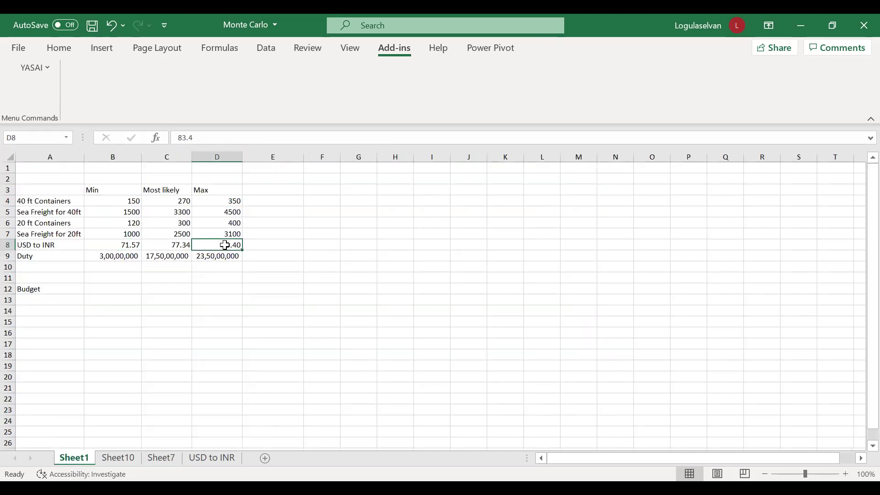
left_click(124, 255)
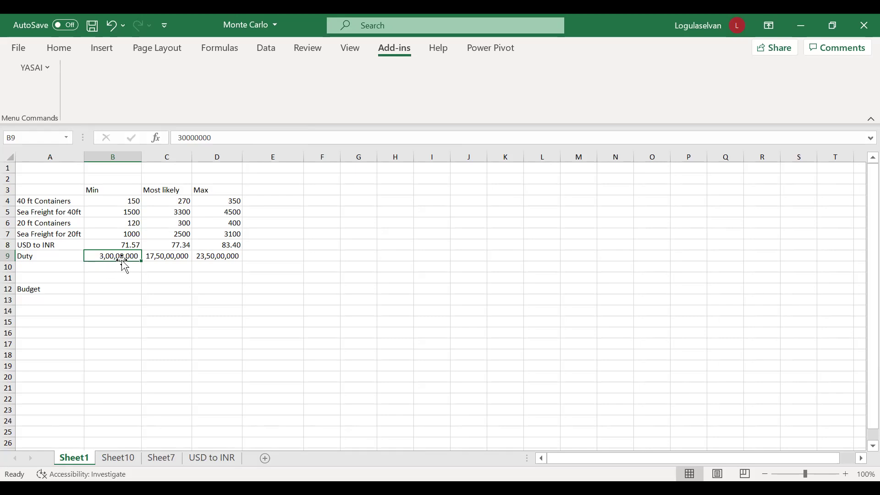
left_click(166, 256)
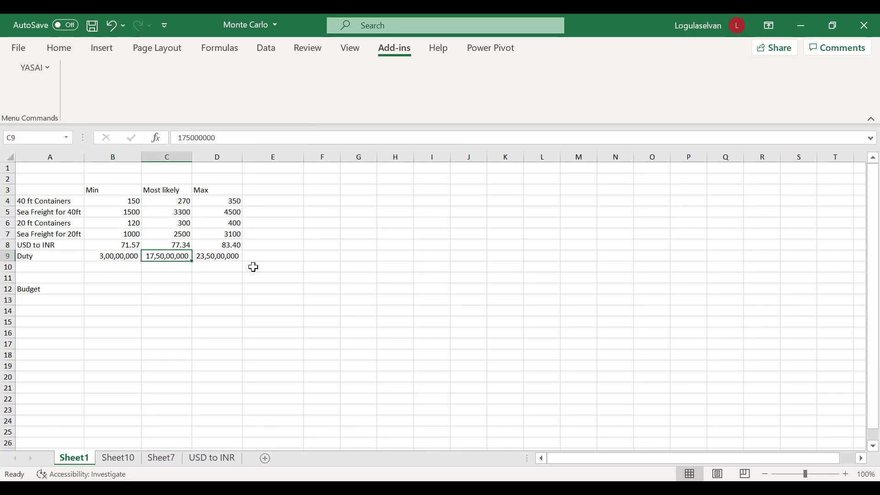
left_click(231, 258)
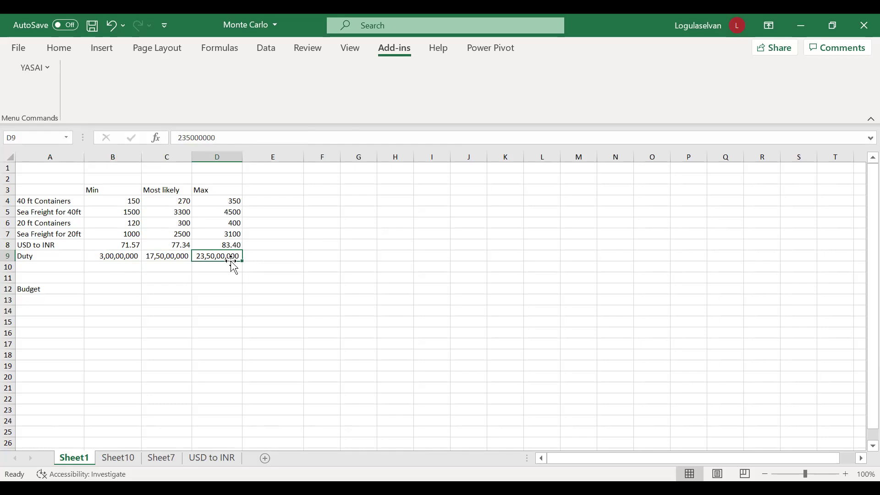
left_click(121, 288)
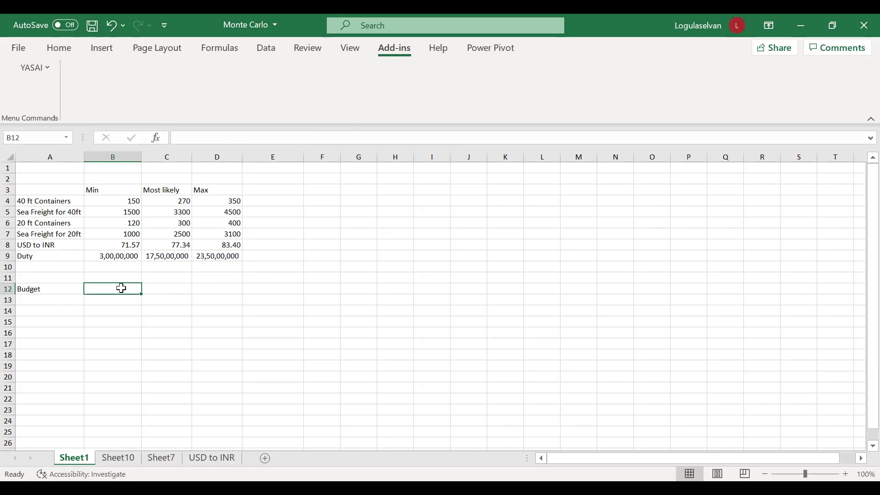
Step: Begin the Min budget formula in B12: Duty plus 40 ft containers times 40ft sea freight
type("=")
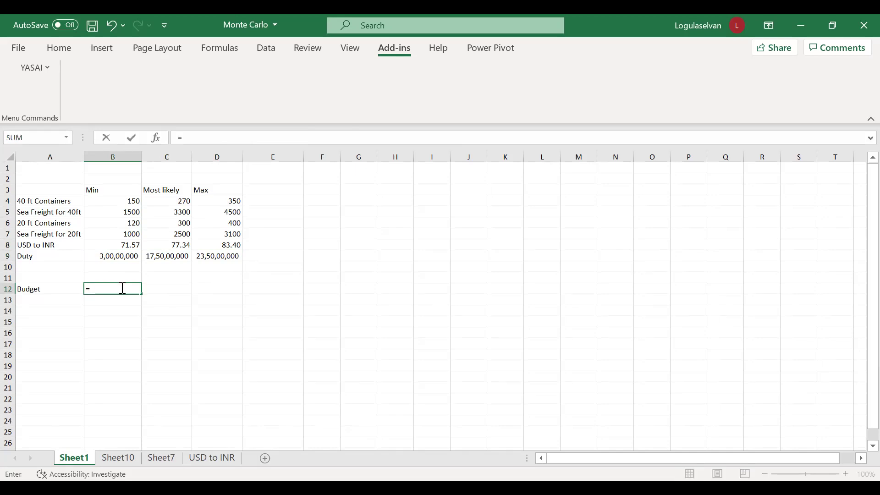
key("Up")
key("Up")
key("Up")
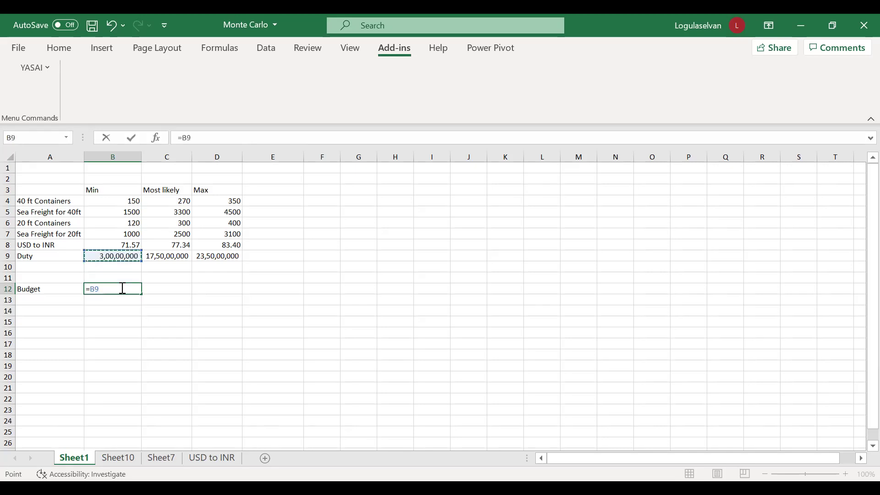
type("+(")
key("Up")
key("Up")
key("Up")
key("Up")
key("Up")
key("Up")
key("Up")
key("Up")
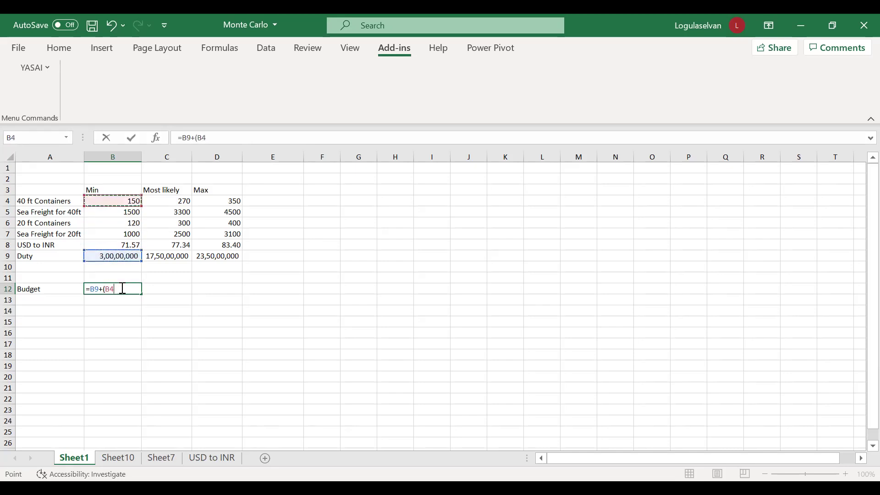
type("*")
left_click(126, 213)
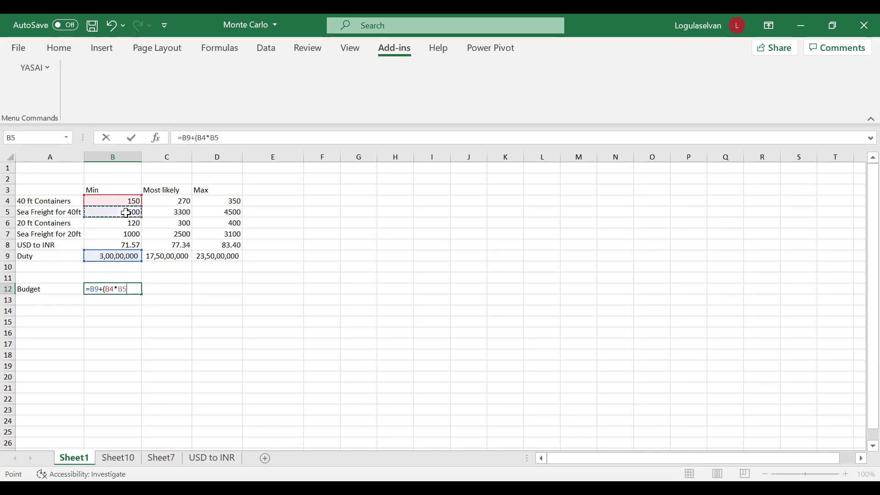
type(")+(")
Step: Complete =B9+((B4*B5)+(B6*B7))*B8 with the 20 ft terms and USD to INR rate, selecting the Most likely and Max cells
left_click(130, 221)
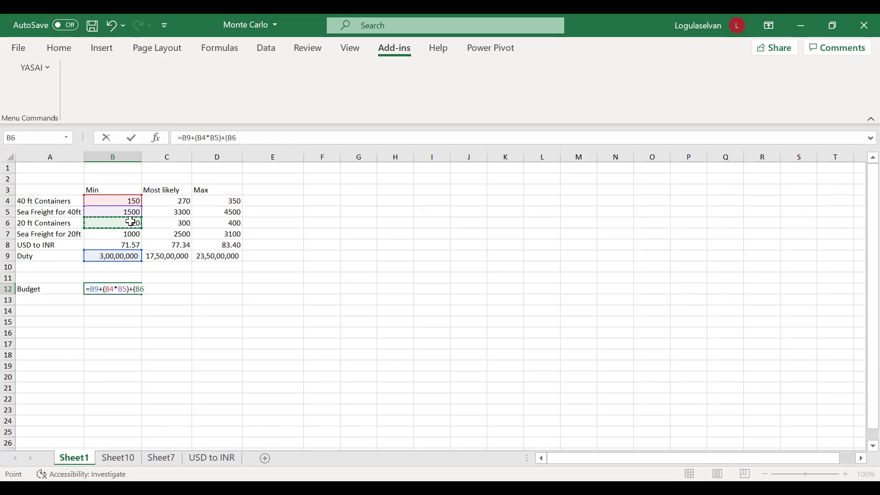
type("*")
left_click(131, 234)
type(")")
left_click(195, 137)
type("(")
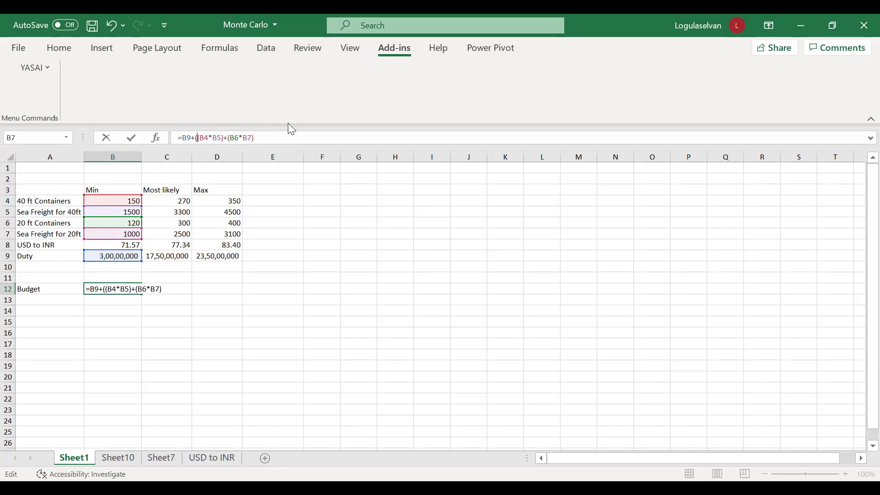
type(")*")
left_click(130, 242)
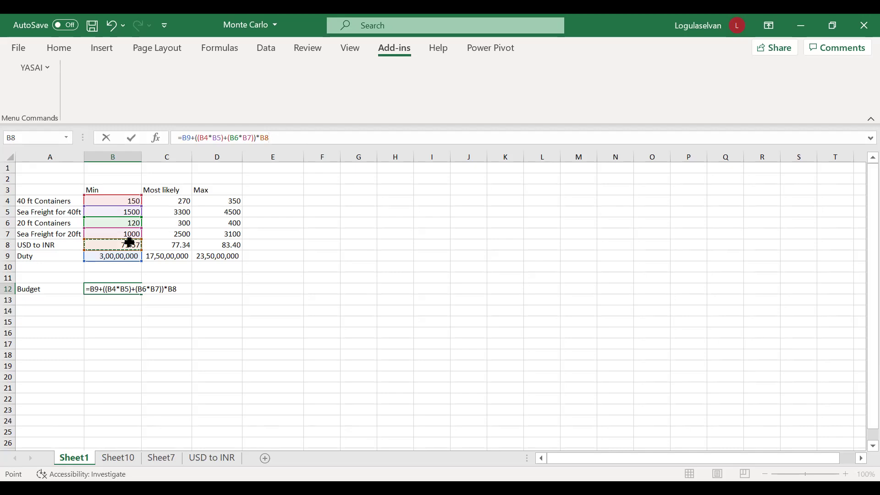
key("ctrl+Return")
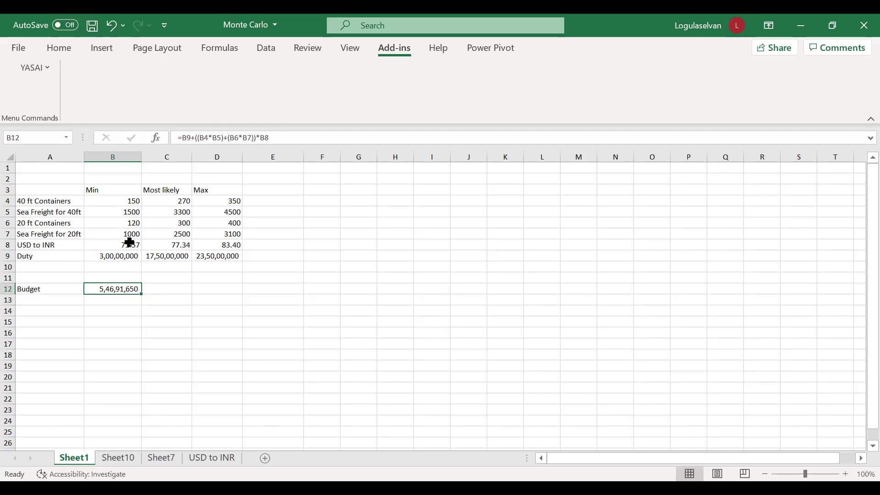
key("shift+Right")
key("shift+Right")
key("ctrl+r")
key("Right")
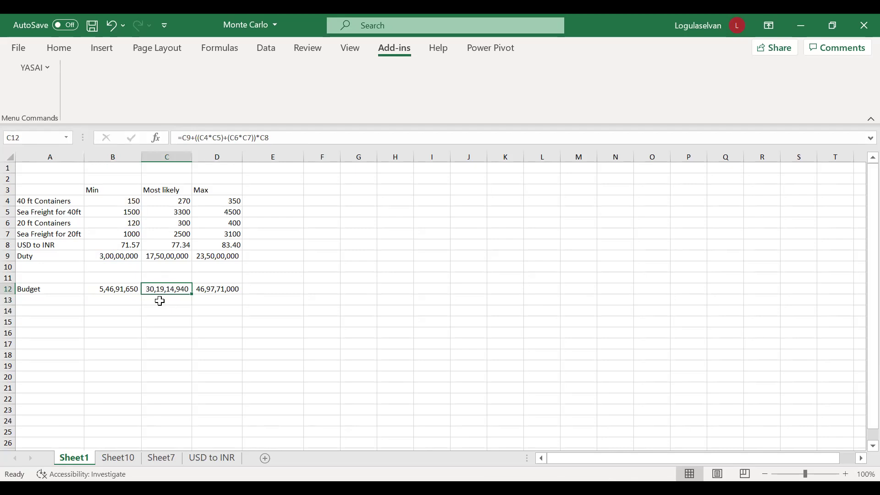
left_click(220, 287)
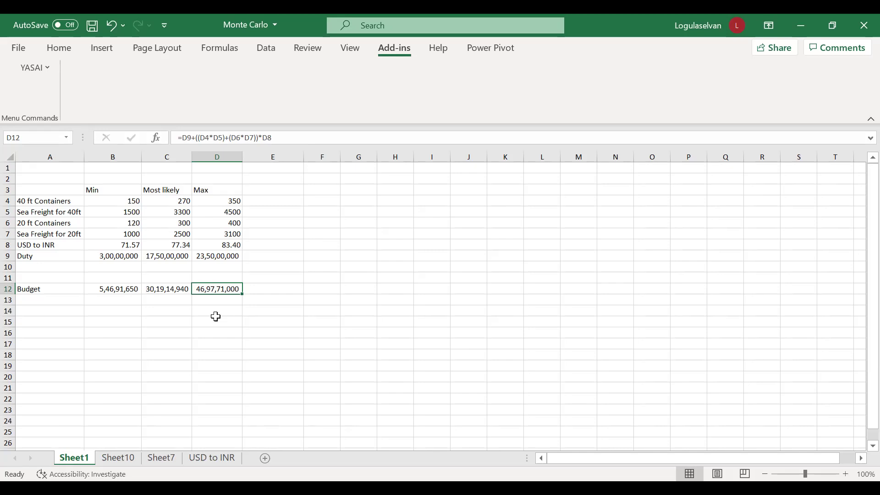
left_click(168, 292)
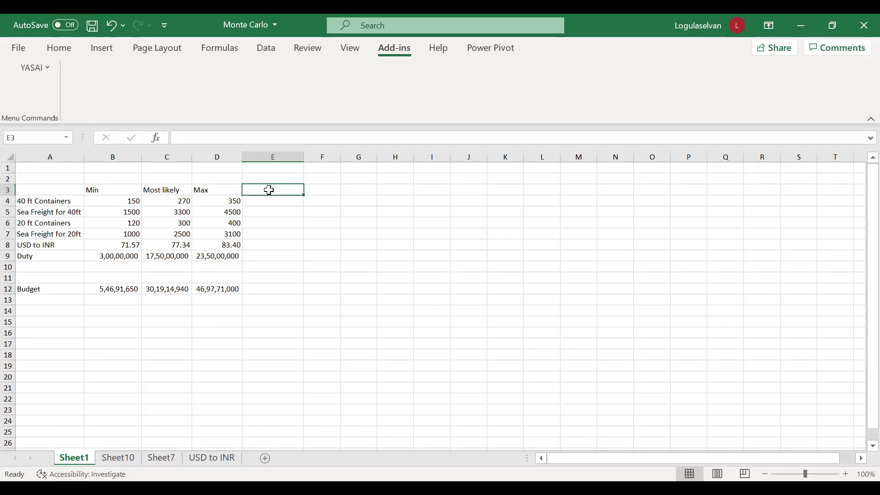
Step: Add the header 'Simulation' in E3
type("Simu")
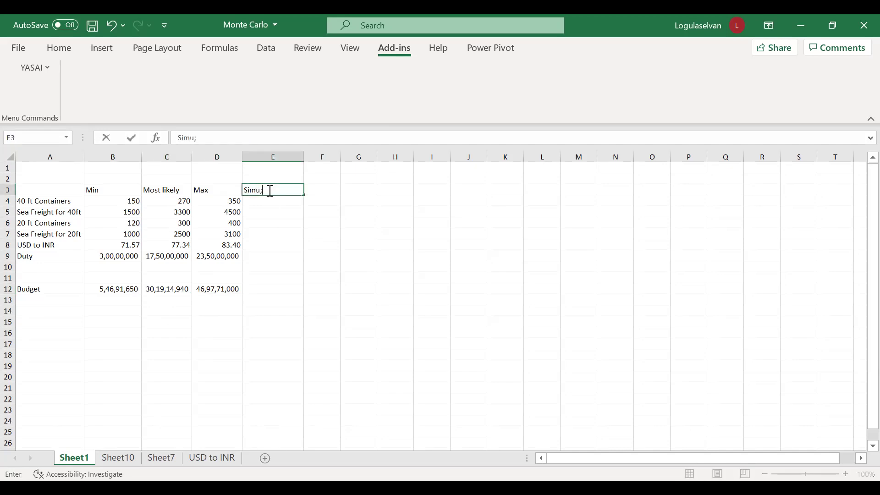
type(";")
key("BackSpace")
type("lation")
key("Return")
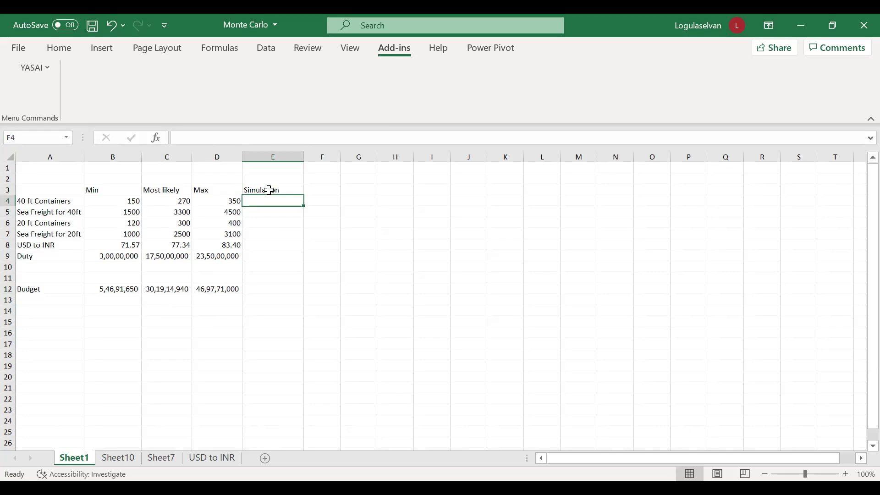
Step: Enter =GenTriangular(B4,C4,D4) in E4 to sample the 40 ft Containers count
type("=")
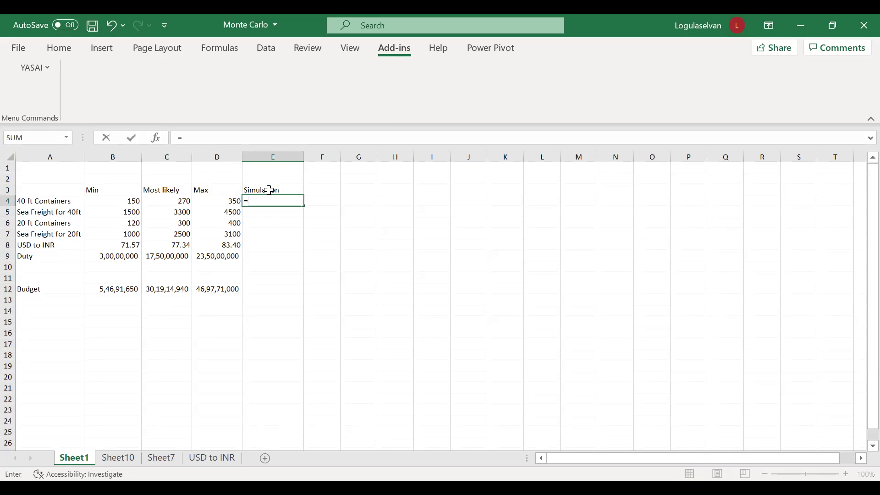
type("gen")
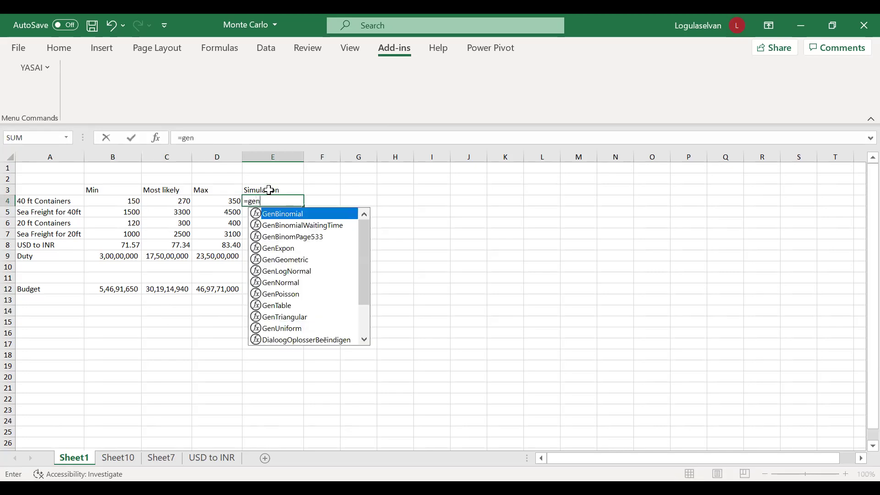
type("t")
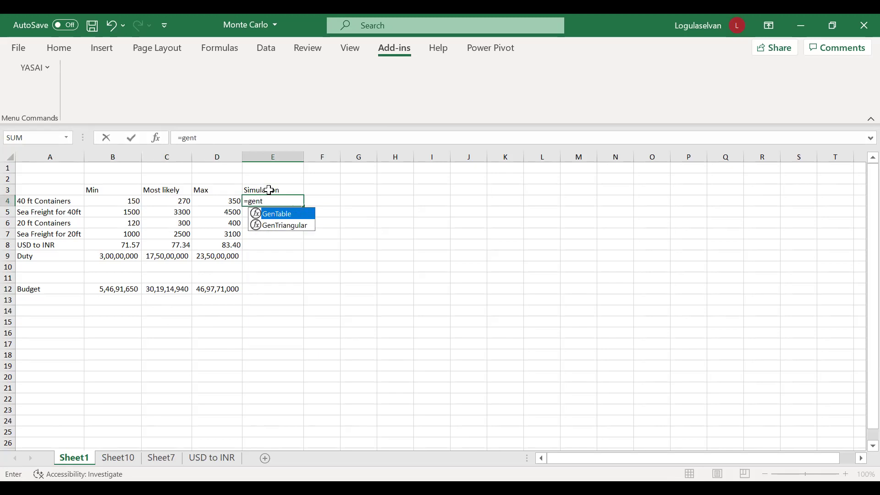
left_click(273, 223)
double_click(273, 223)
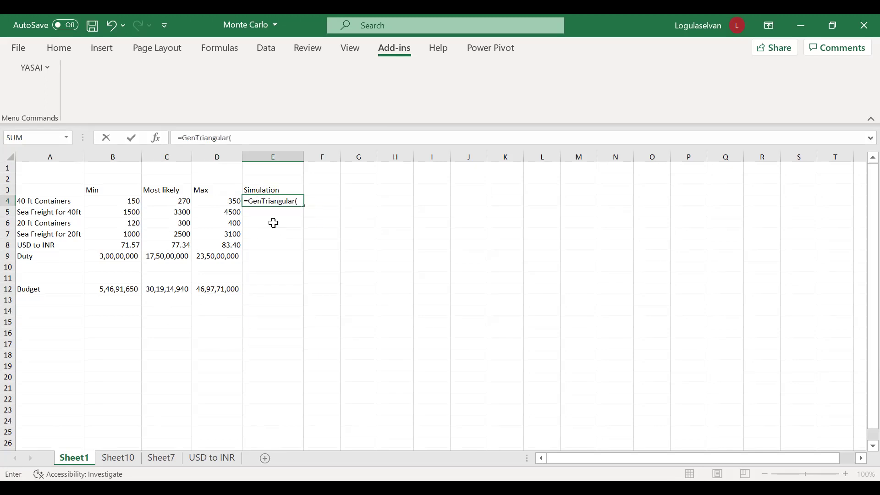
left_click(131, 203)
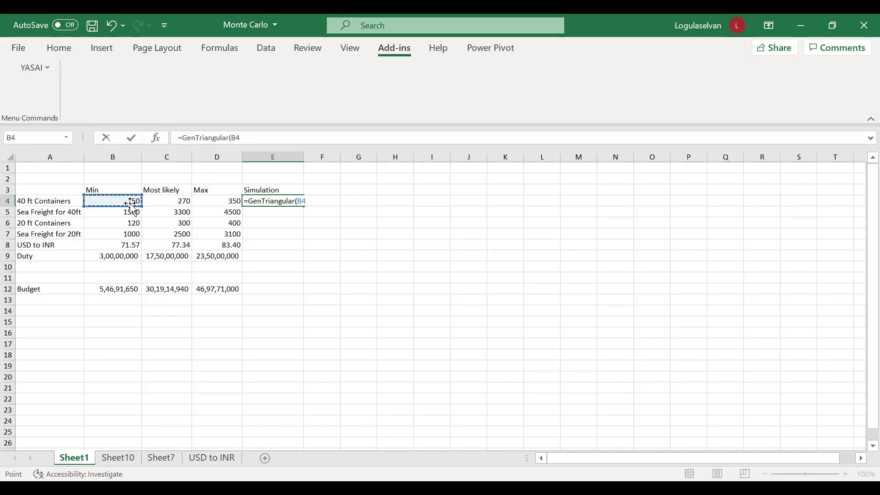
type(",")
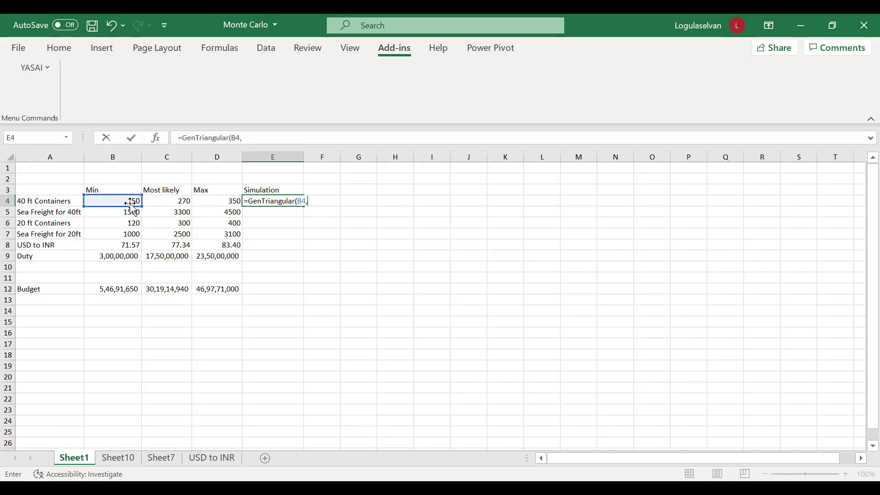
left_click(164, 203)
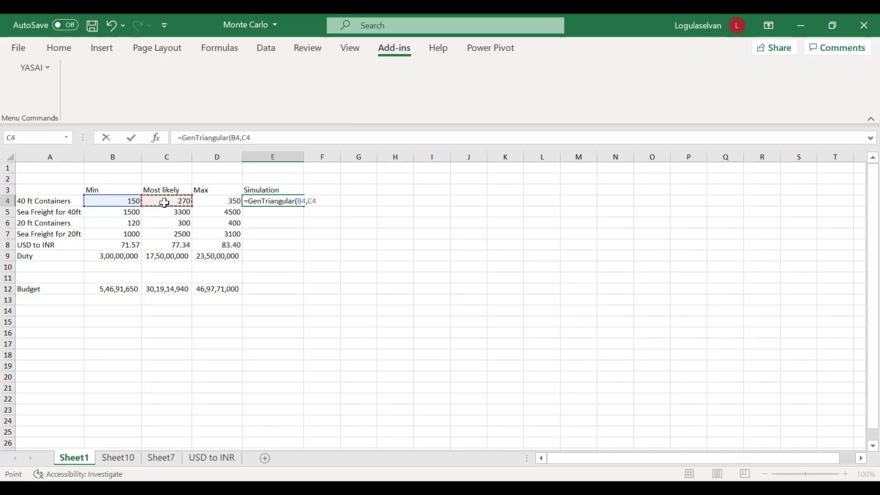
type(",")
left_click(210, 205)
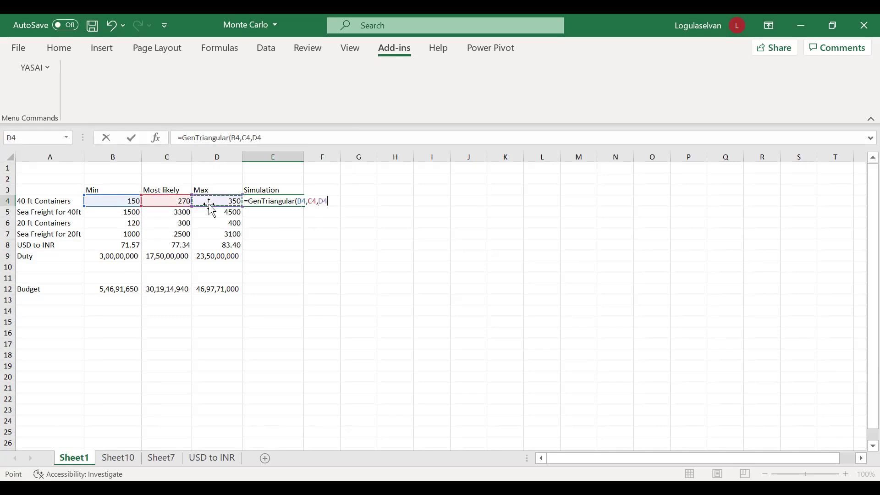
type(")")
key("Return")
Step: Wrap the E4 formula in INT for whole numbers and recalculate with F9
key("Up")
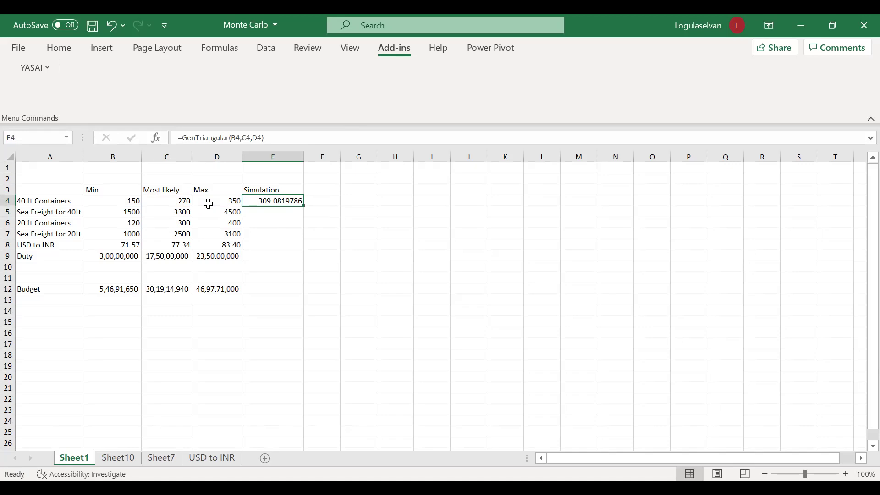
left_click(184, 139)
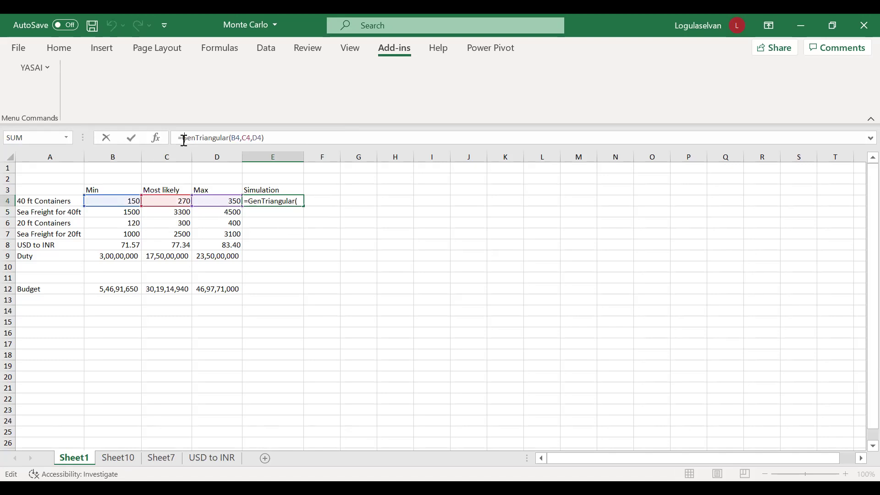
type("INT(")
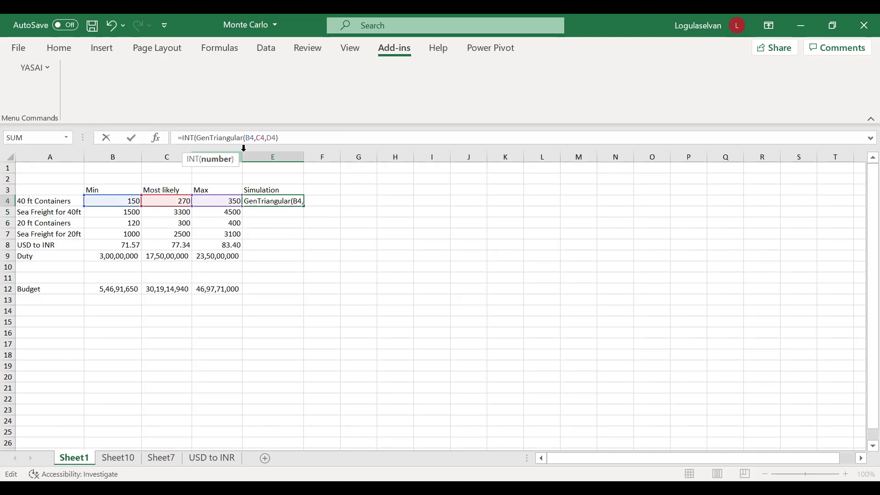
left_click(284, 140)
type(")")
key("Return")
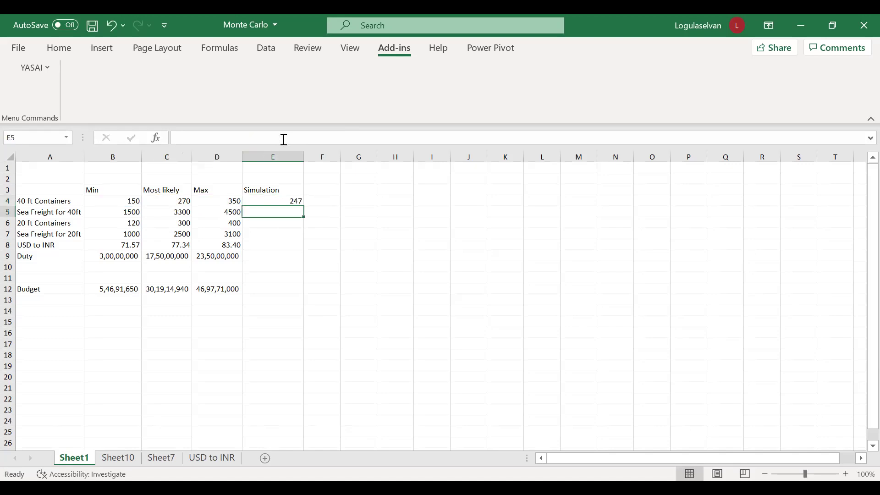
key("Up")
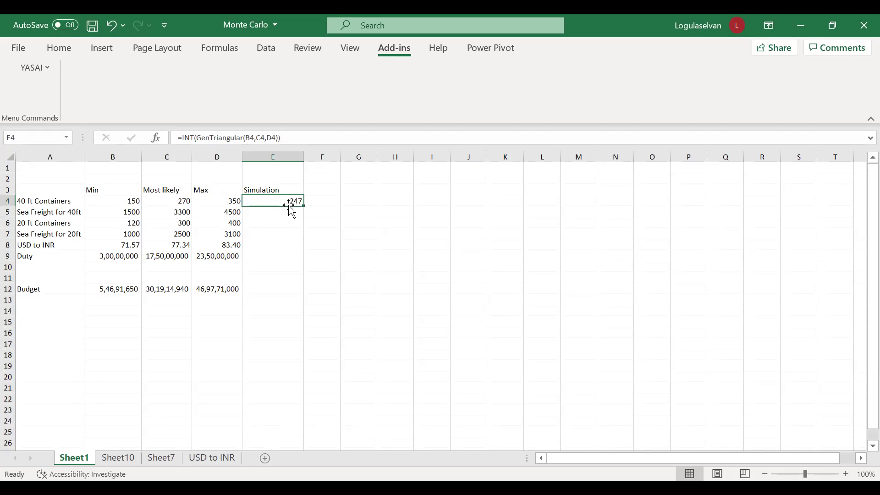
key("F9")
key("F9")
Step: Fill the simulation formula from E4 down to E9
left_click(112, 202)
key("Right")
key("Right")
left_click(113, 202)
key("Right")
key("Right")
key("Right")
key("shift+Down")
key("shift+Down")
key("shift+Down")
key("shift+Down")
key("shift+Down")
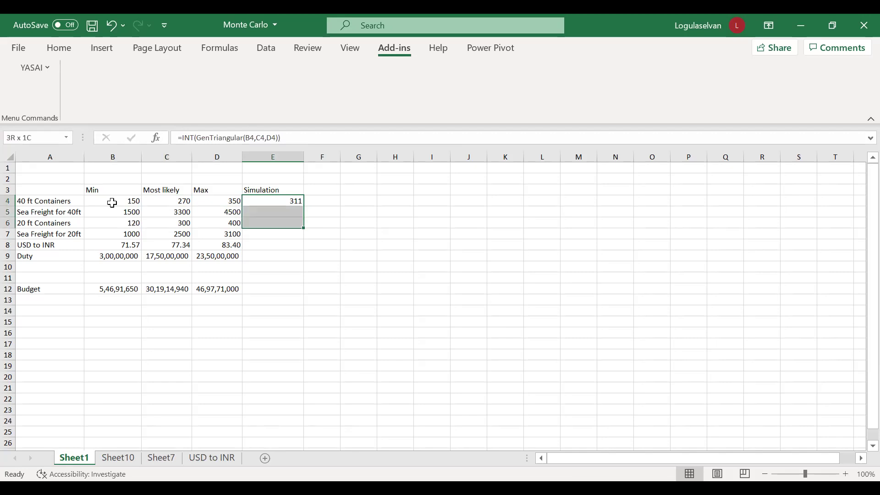
key("ctrl+d")
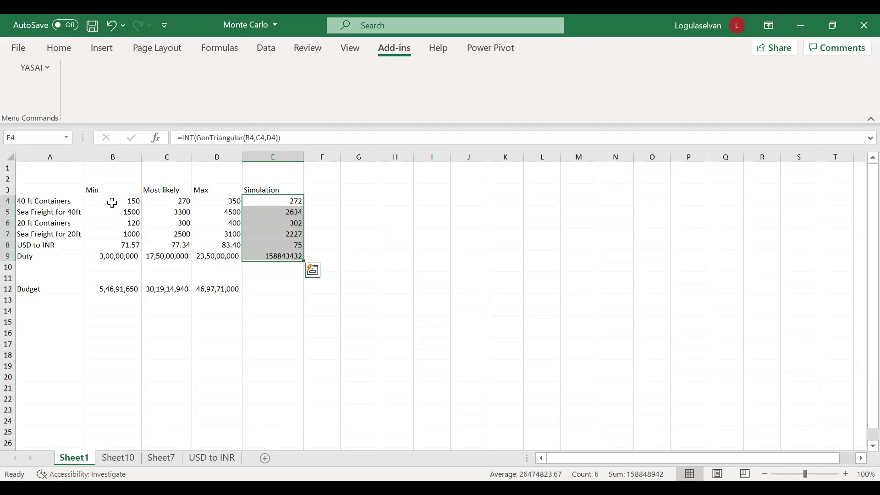
Step: Format the Duty sample in E9 with Comma Style and no decimal places
left_click(275, 256)
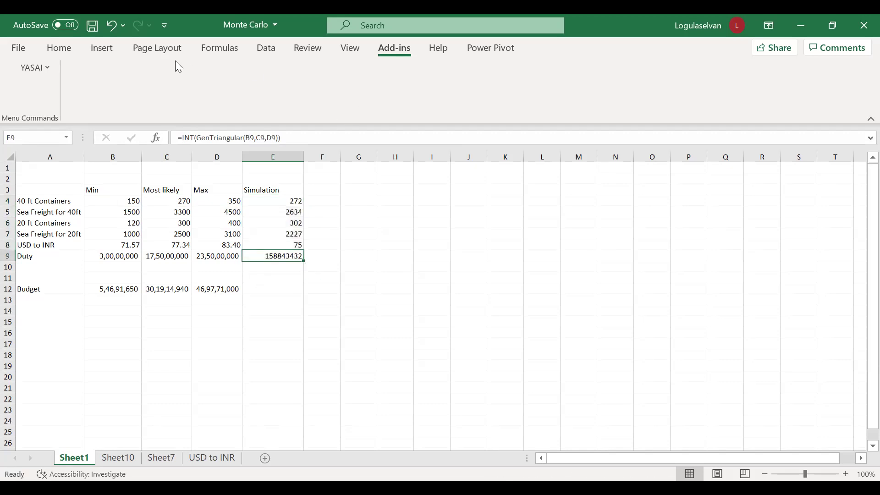
left_click(64, 51)
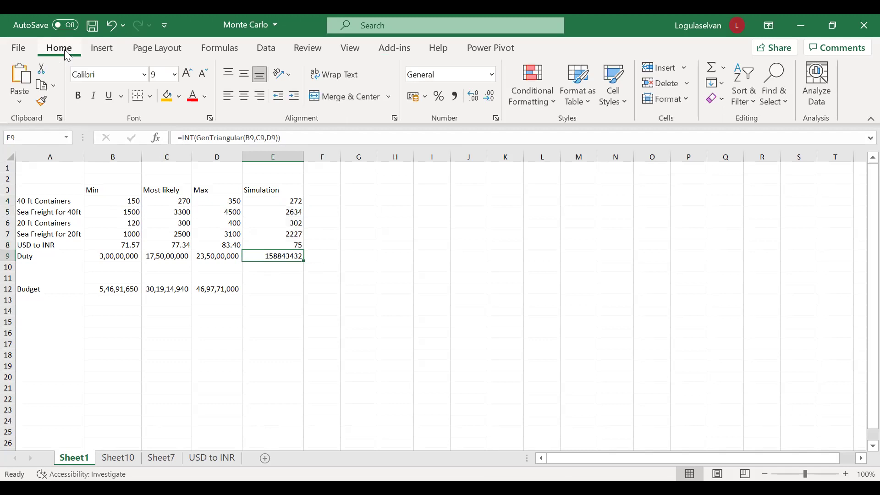
left_click(458, 105)
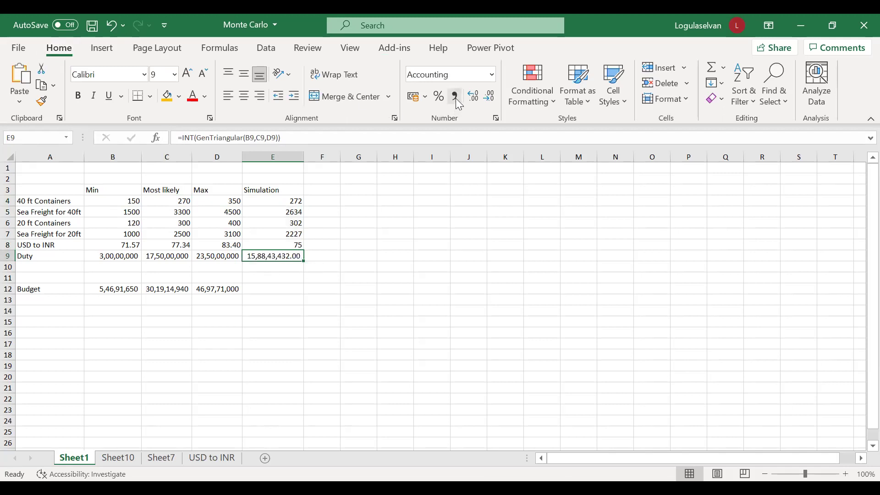
left_click(489, 97)
left_click(490, 97)
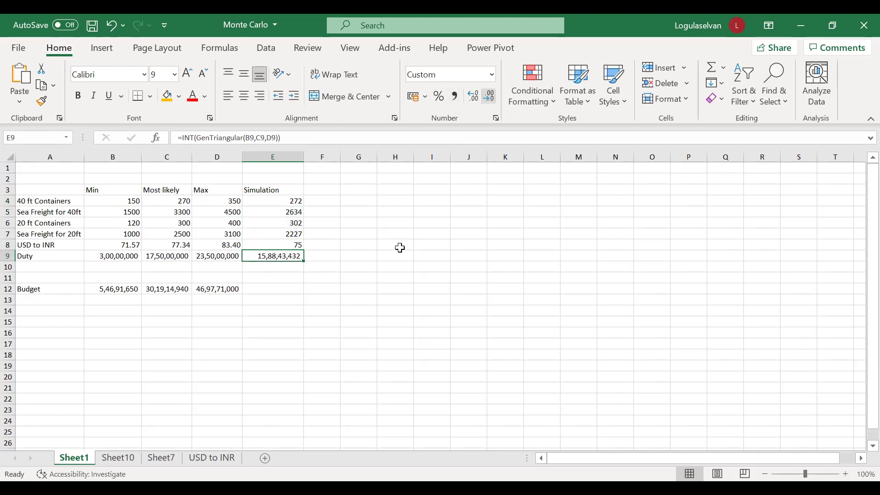
Step: Copy the budget formula into E12, giving a simulated total of 27,85,43,043
left_click(297, 289)
key("Left")
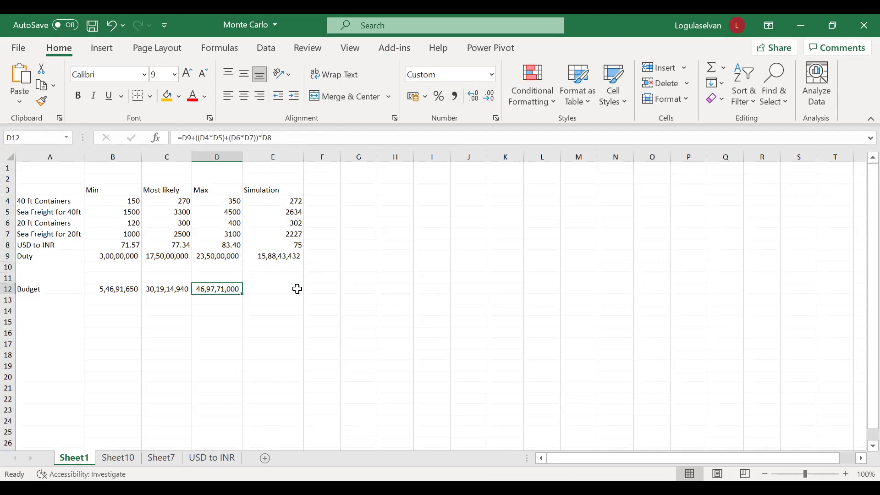
left_click(296, 289, "shift")
key("ctrl+r")
left_click(297, 288)
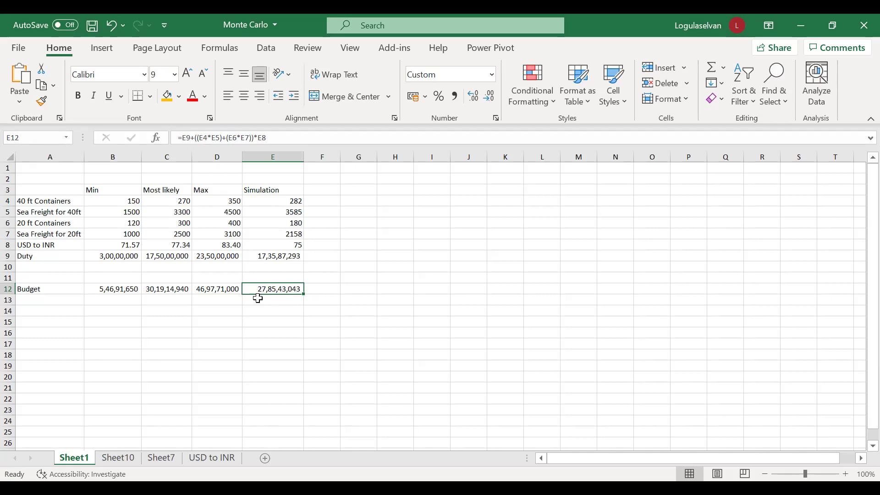
Step: Recalculate with F9 so E4 draws 237, then compare the C12 and E12 Budget formulas
key("F9")
key("F9")
key("F9")
left_click(169, 290)
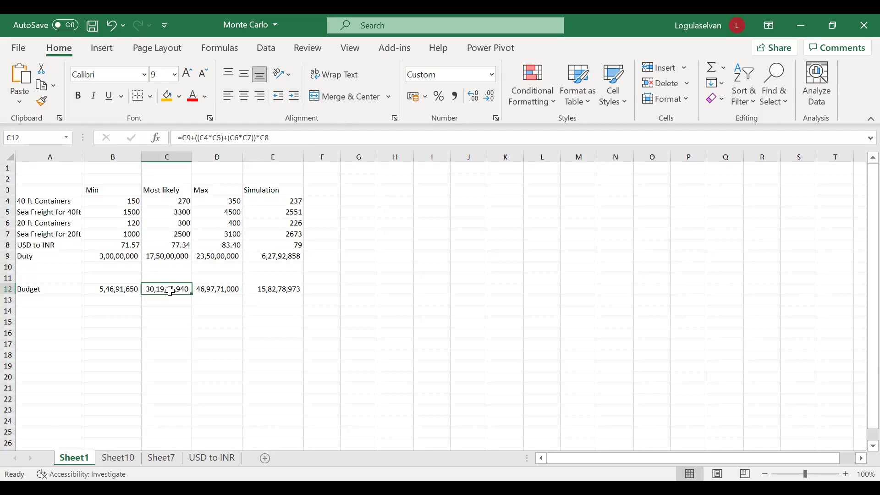
left_click(271, 291)
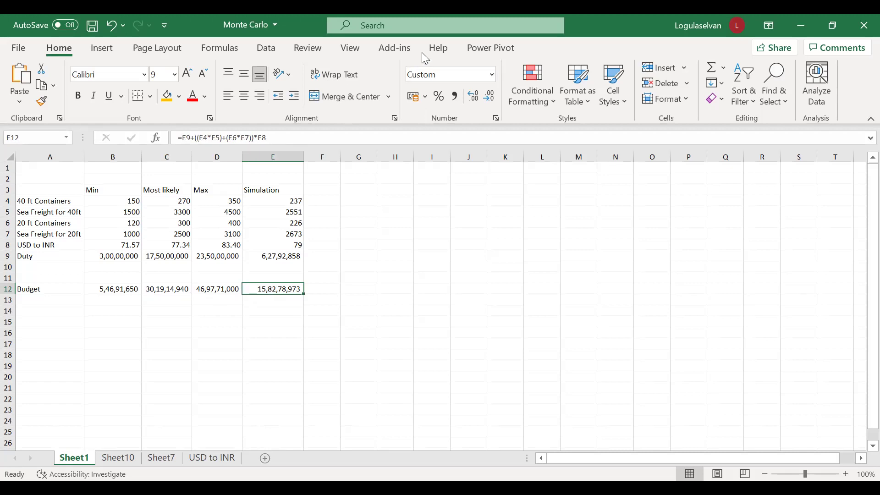
left_click(403, 51)
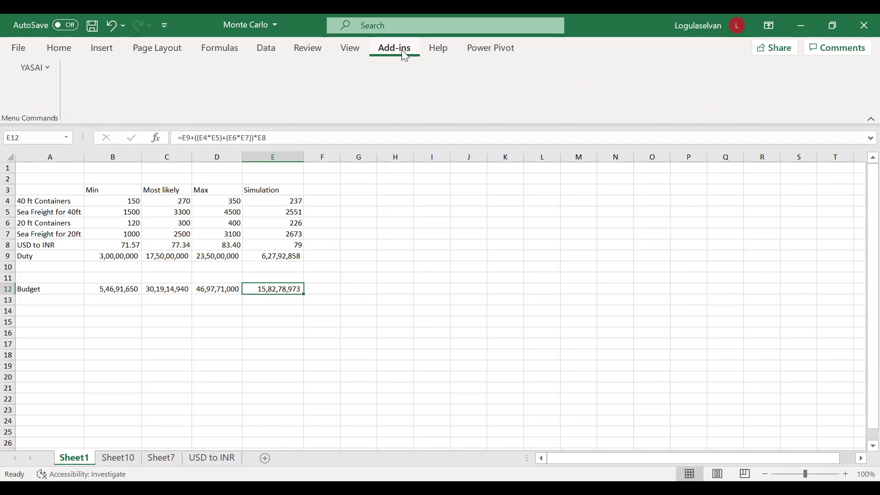
left_click(43, 67)
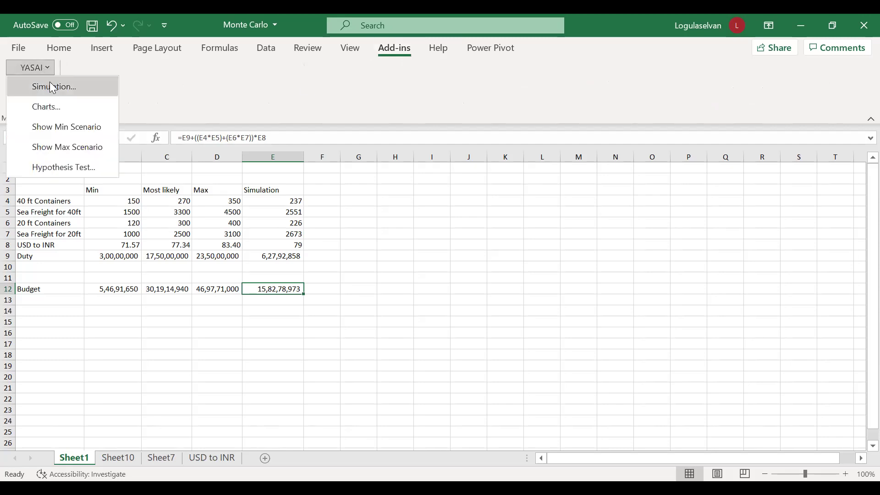
left_click(52, 87)
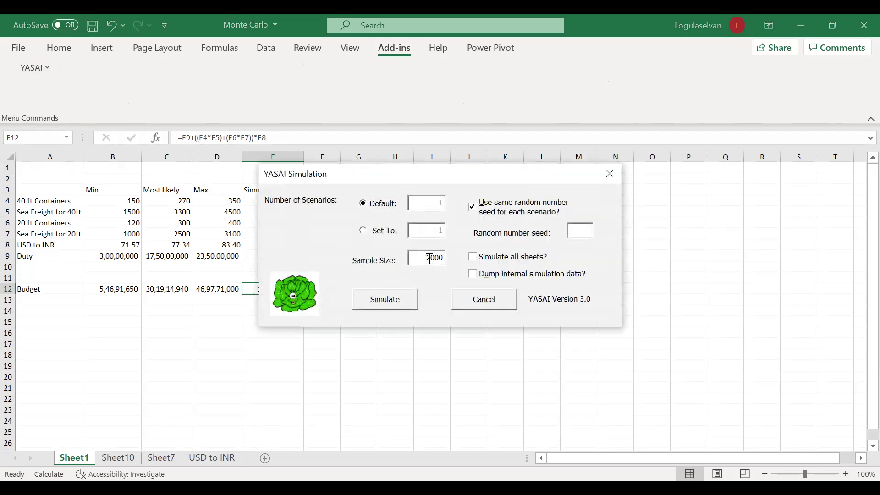
type("2")
key("BackSpace")
type("1")
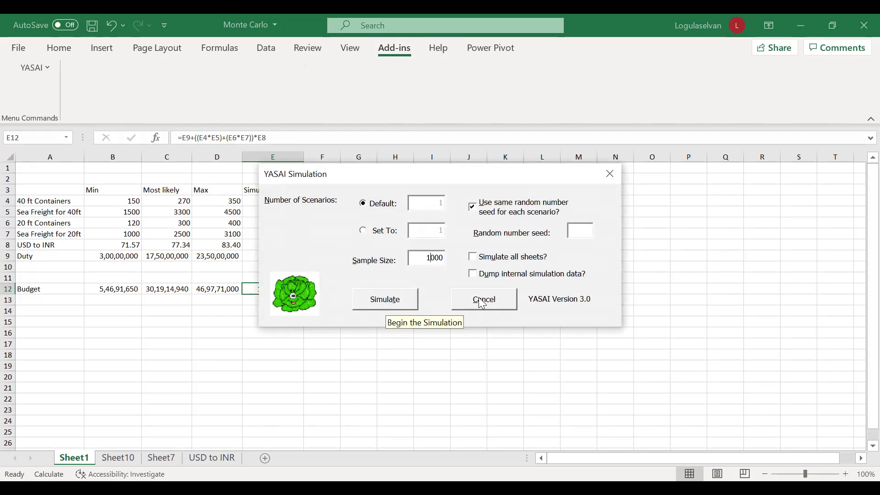
left_click(615, 181)
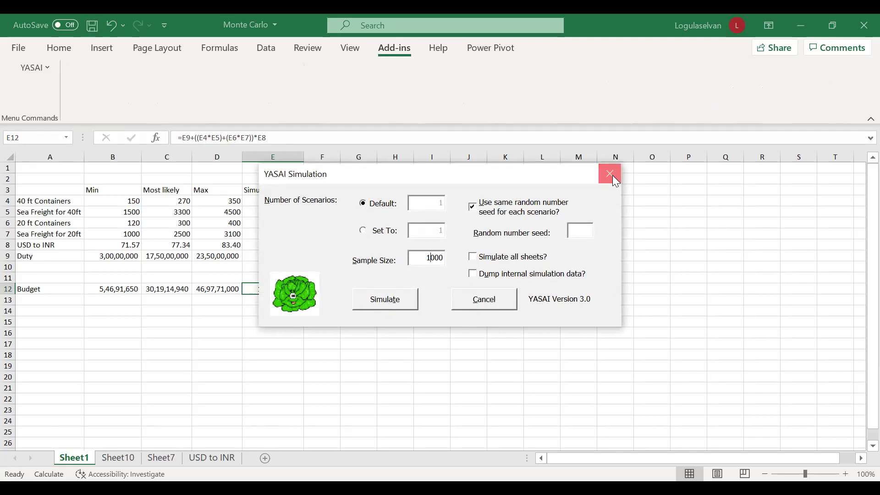
Step: Enter =SimOutput(E12) in cell E14 to make the simulated Budget the YASAI output
left_click(272, 311)
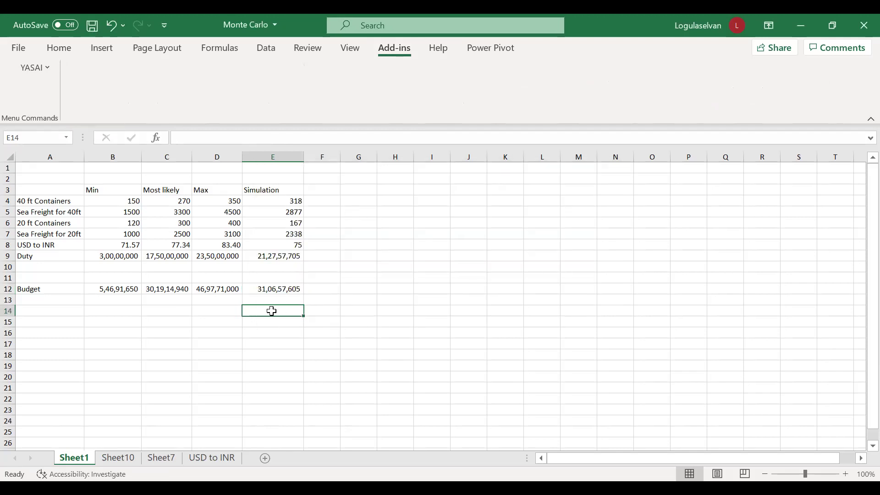
type("=")
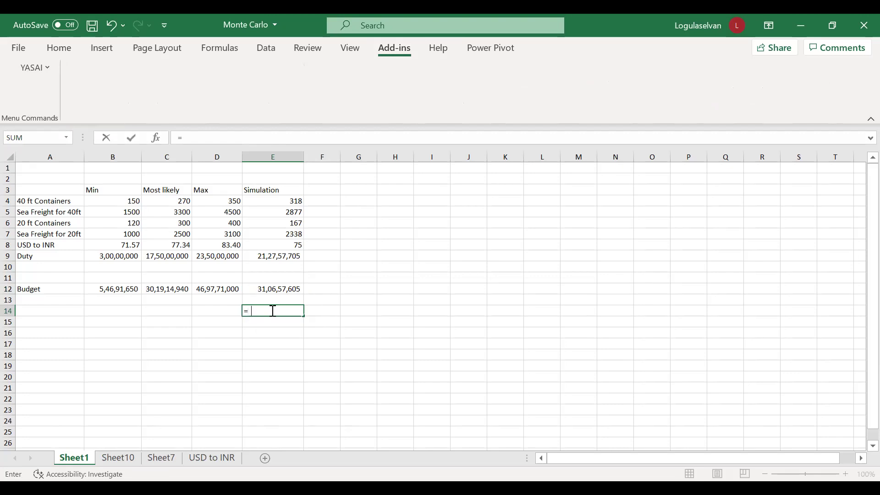
type("sim")
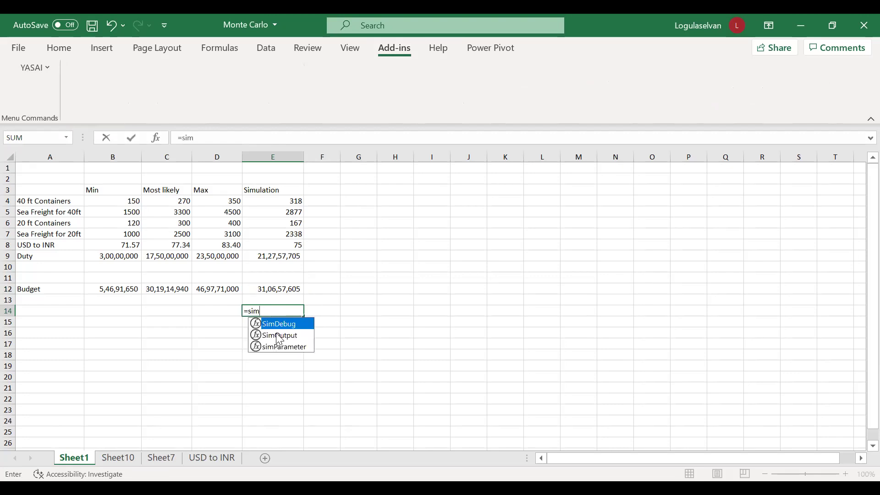
left_click(279, 338)
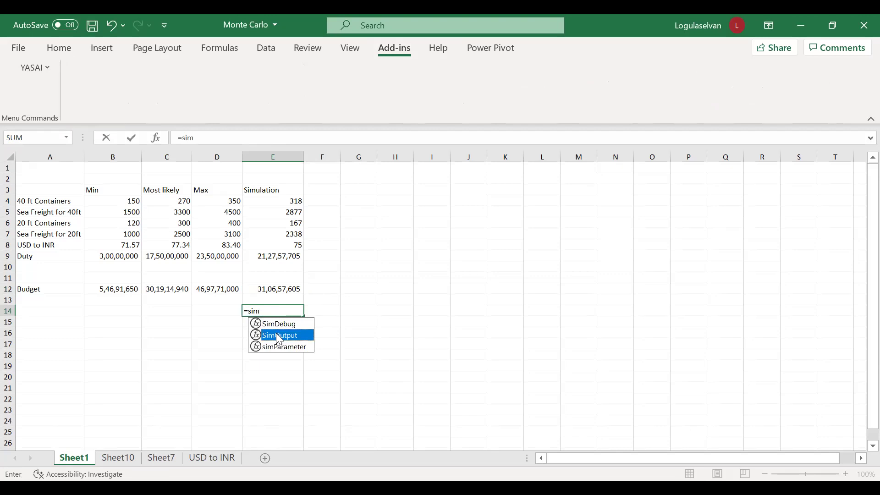
double_click(279, 338)
left_click(270, 288)
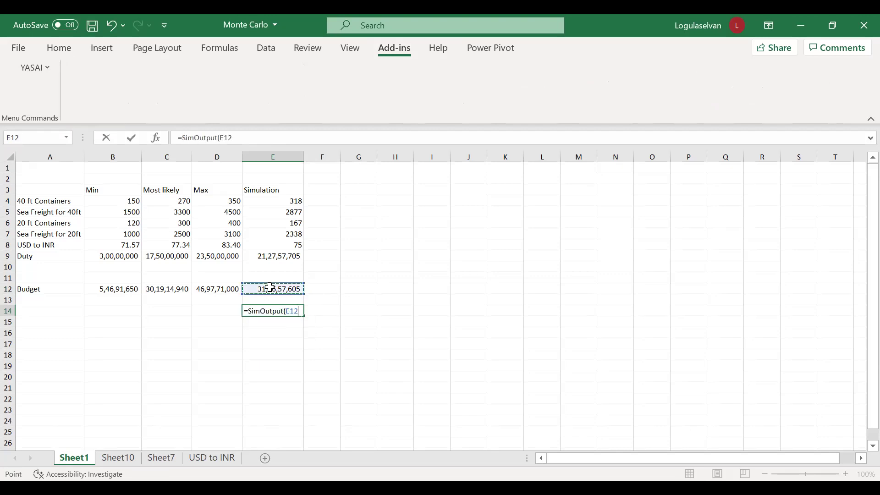
type(")")
key("Return")
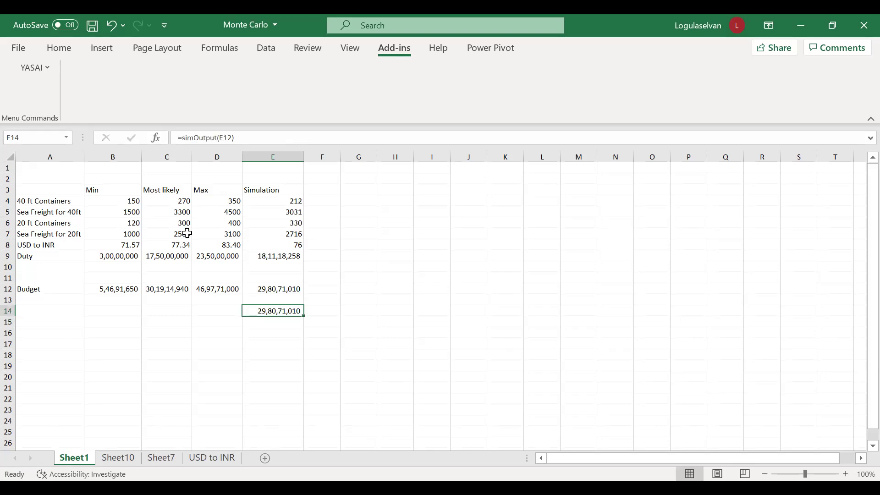
Step: Run YASAI Simulation with the Sample Size kept at 2000
left_click(50, 73)
left_click(53, 88)
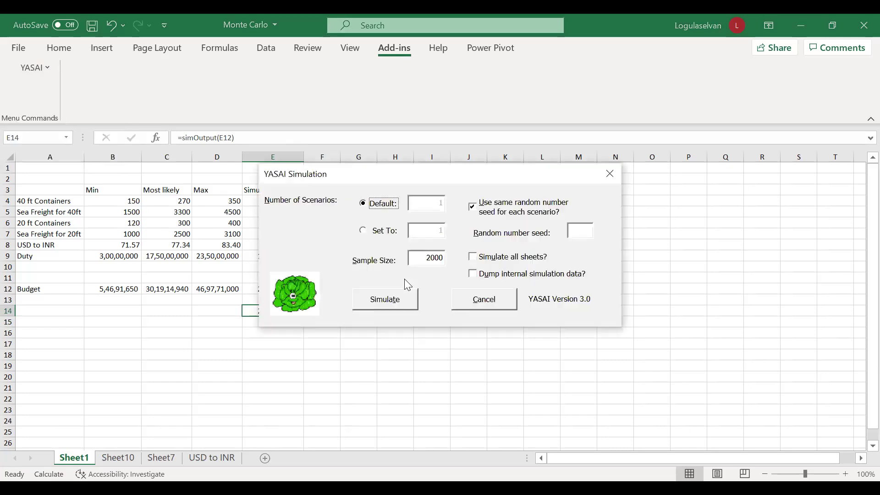
left_click(431, 258)
left_click(405, 303)
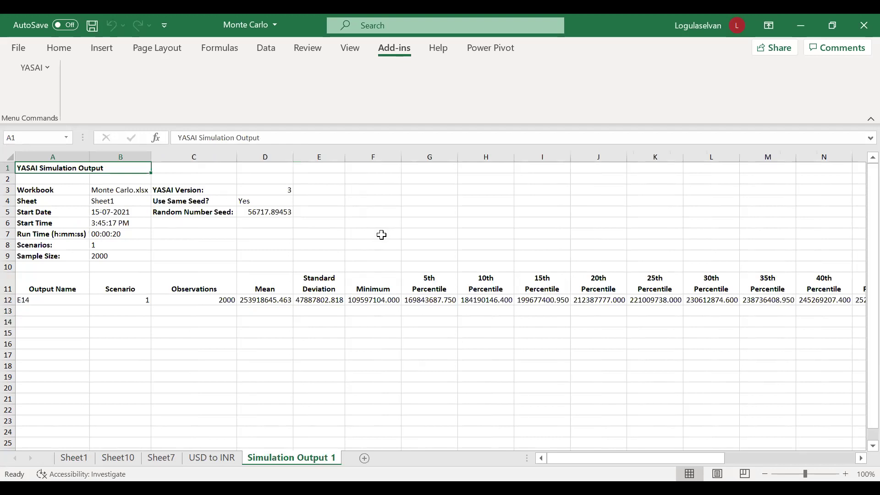
Step: Format the statistics in D12:Z12 with Comma Style and zero decimal places
left_click(223, 301)
key("Right")
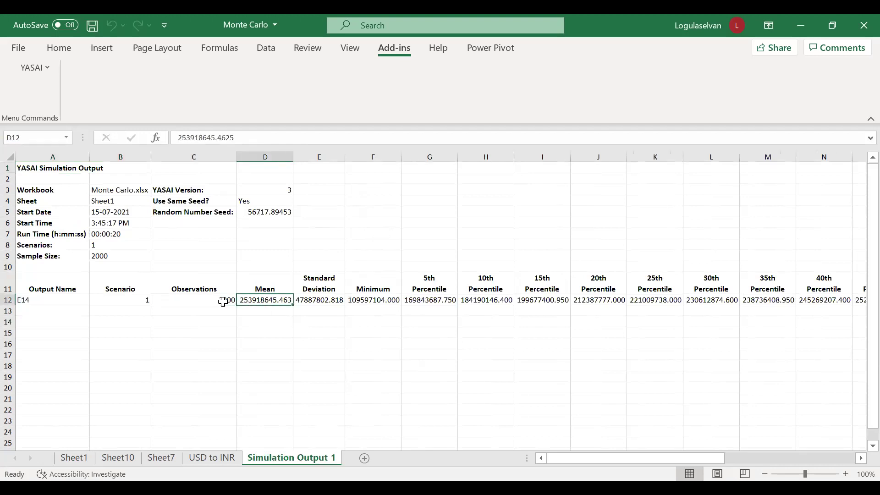
key("ctrl+shift+Right")
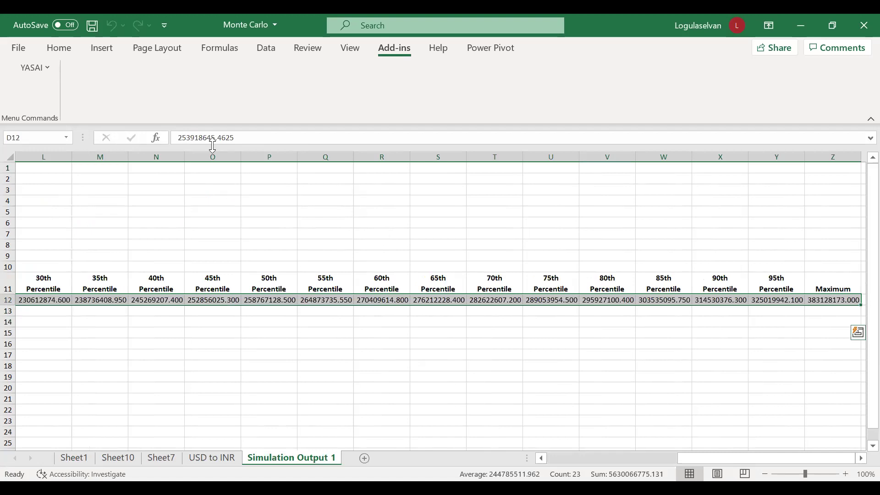
left_click(58, 52)
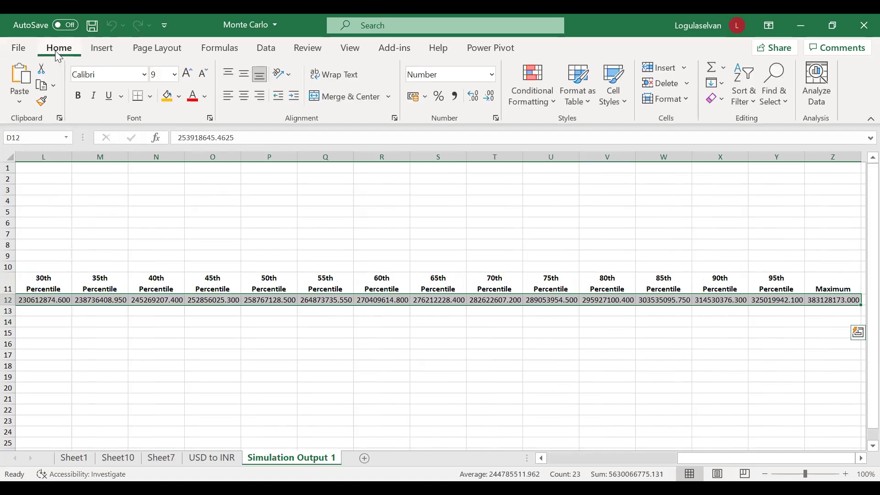
left_click(454, 96)
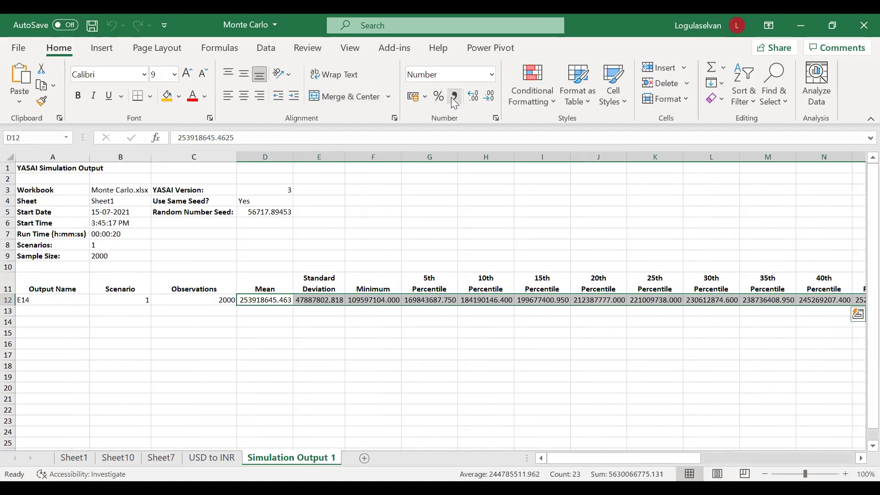
left_click(489, 96)
left_click(489, 96)
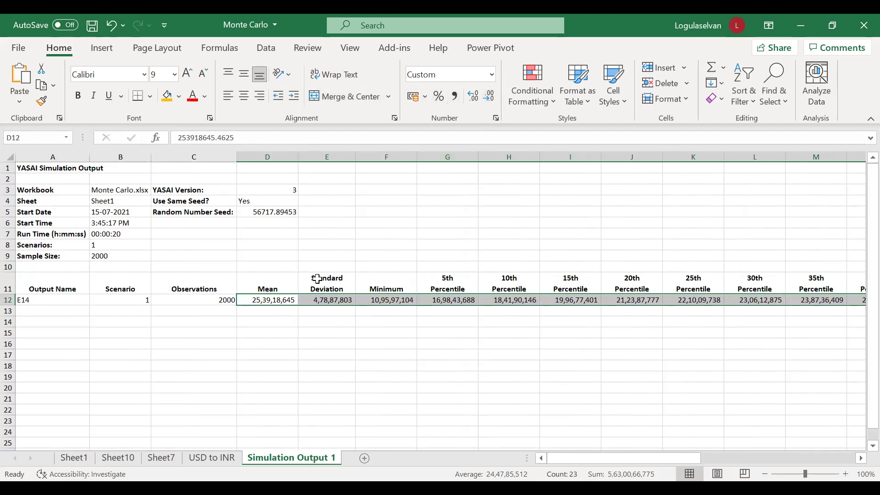
Step: Review row 12 from the 25,39,18,645 mean to the 38,31,28,173 maximum
left_click(278, 302)
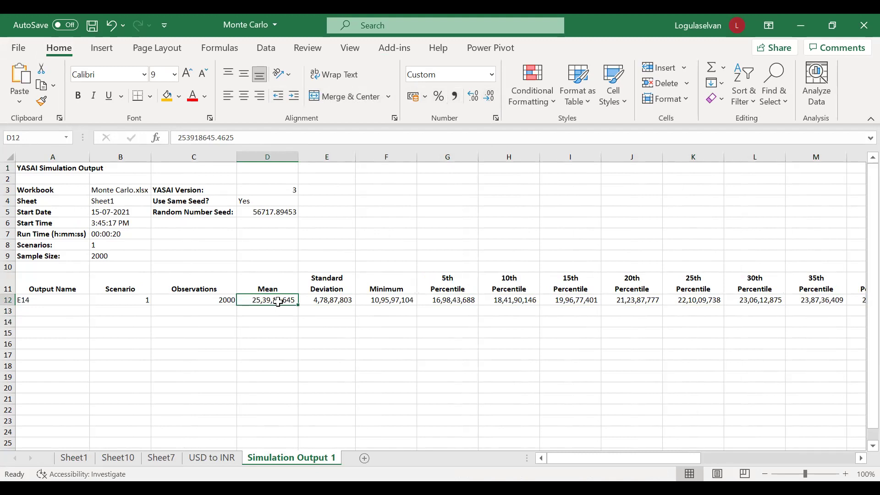
key("ctrl+Right")
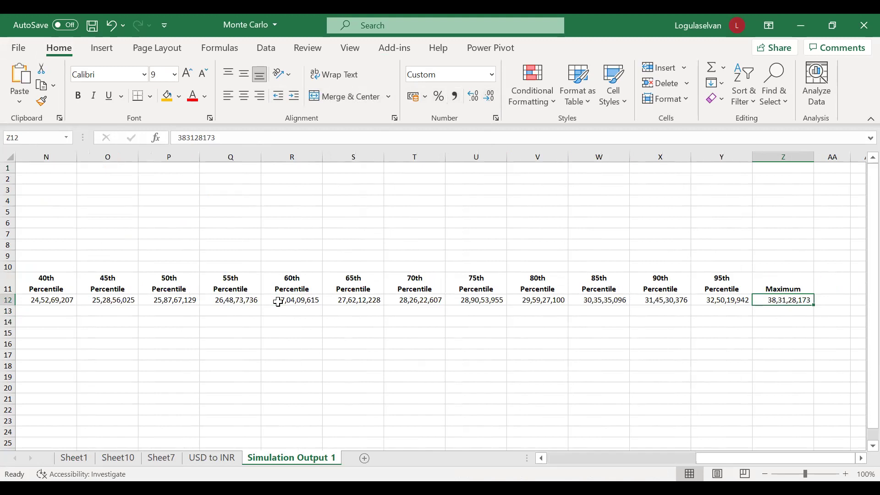
key("ctrl+Left")
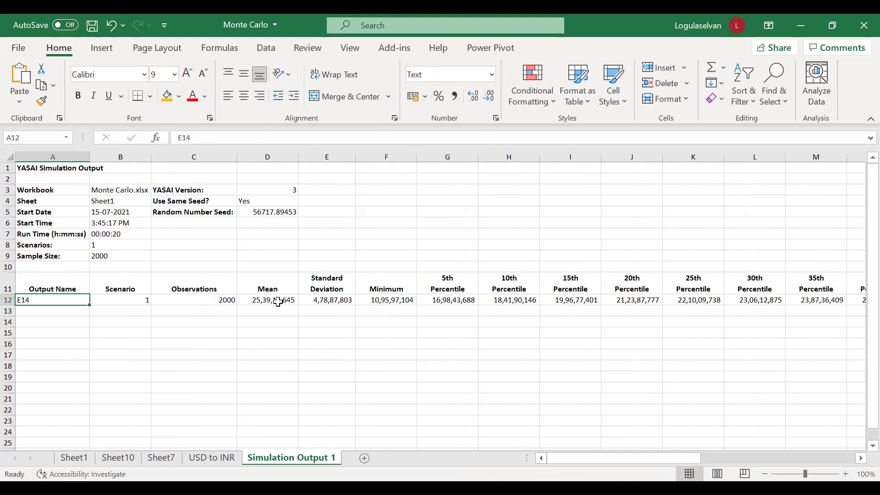
key("Right")
key("Right")
key("Right")
key("Right")
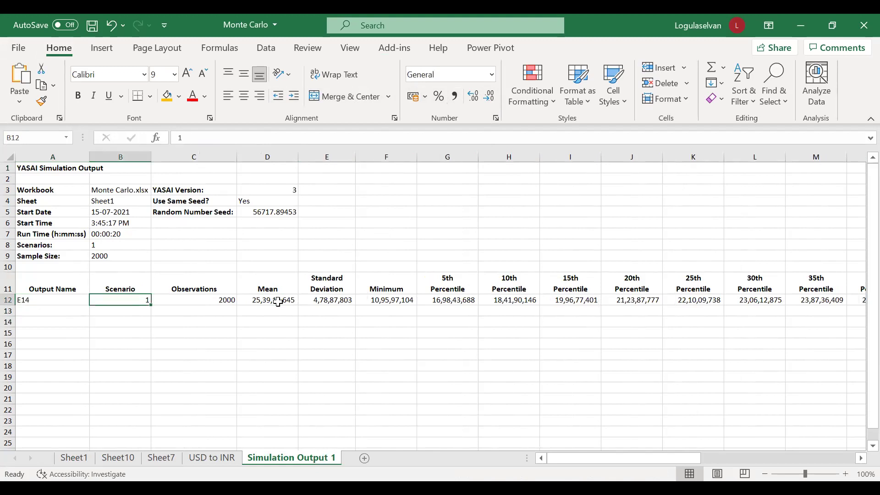
key("Left")
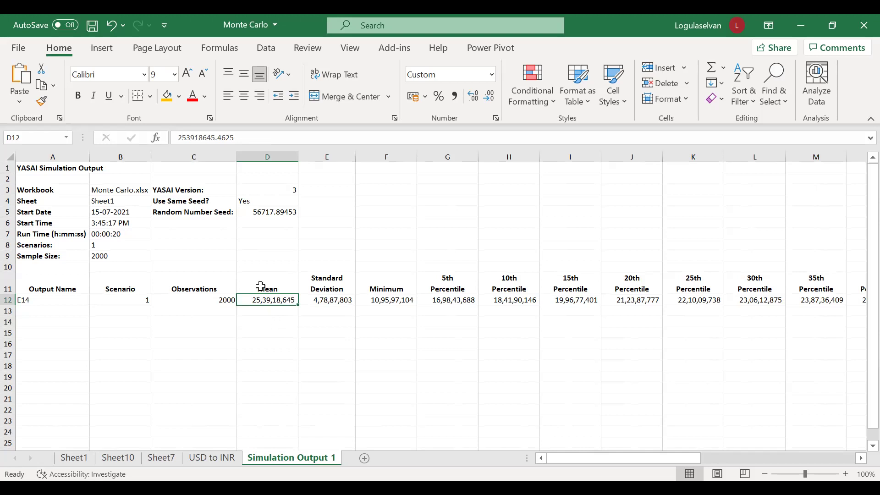
Step: Try the YASAI Charts dialog from the output sheet, cancel it, and go to Sheet1
left_click(393, 49)
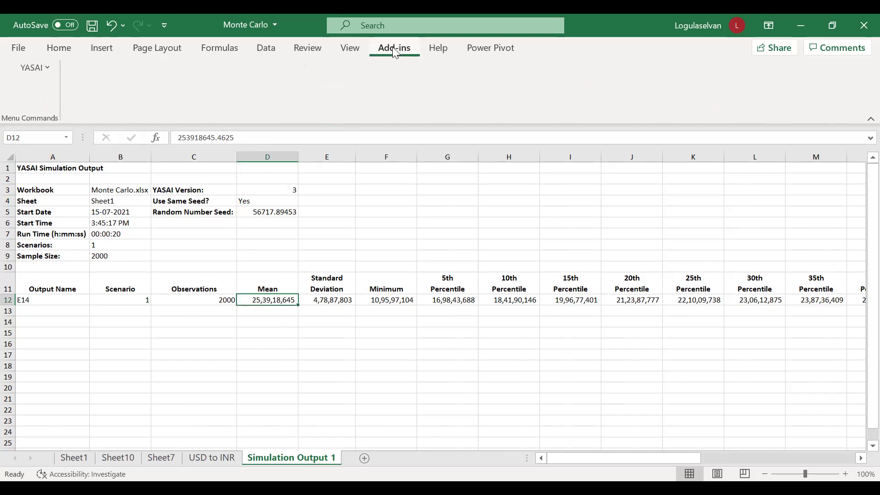
left_click(33, 68)
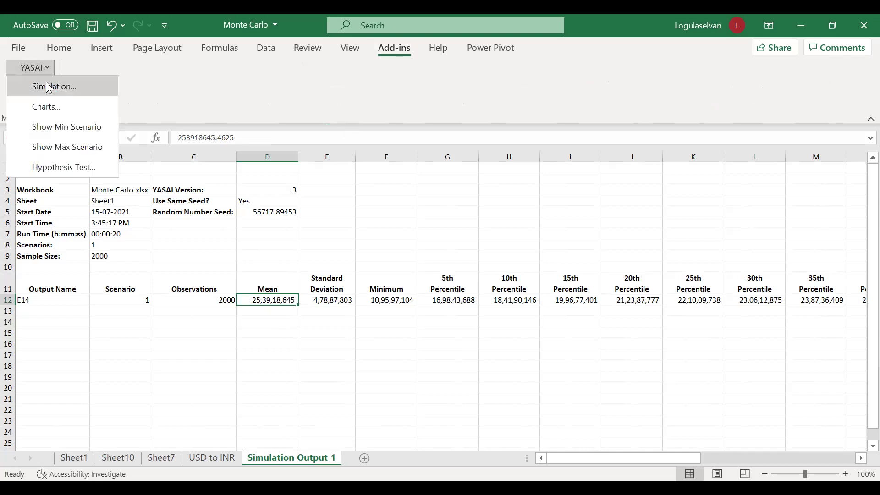
left_click(51, 109)
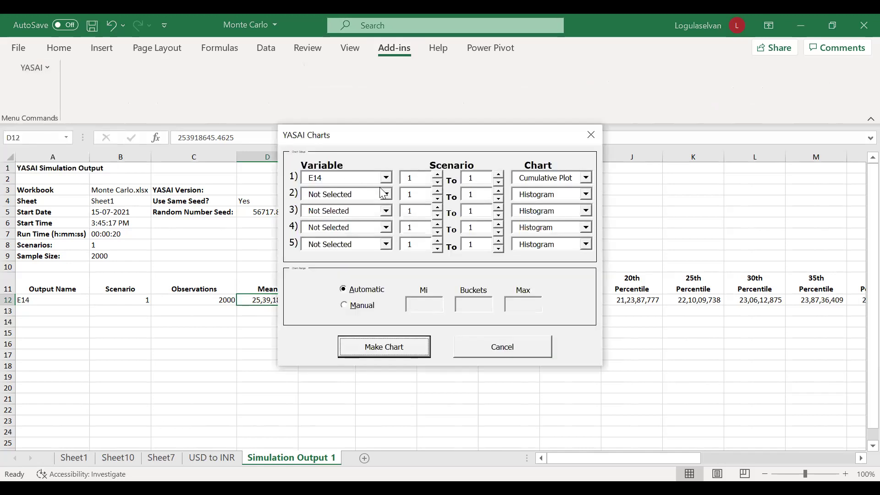
left_click(499, 351)
left_click(87, 460)
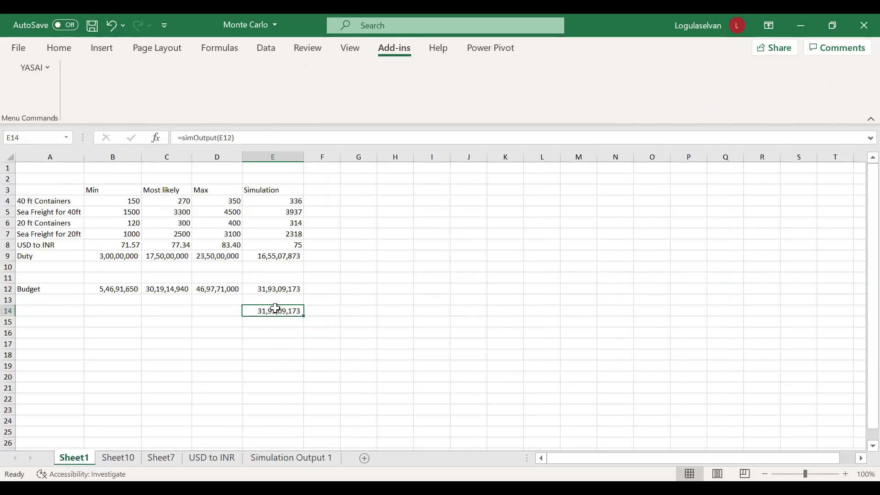
Step: Make a YASAI chart with Variable 1 set to E14 and Cumulative Plot type
left_click(49, 68)
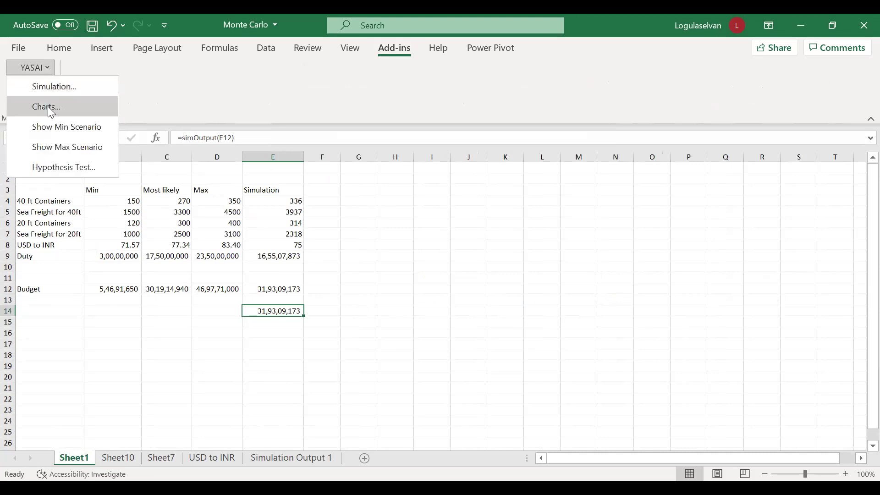
left_click(48, 106)
left_click(334, 178)
left_click(325, 202)
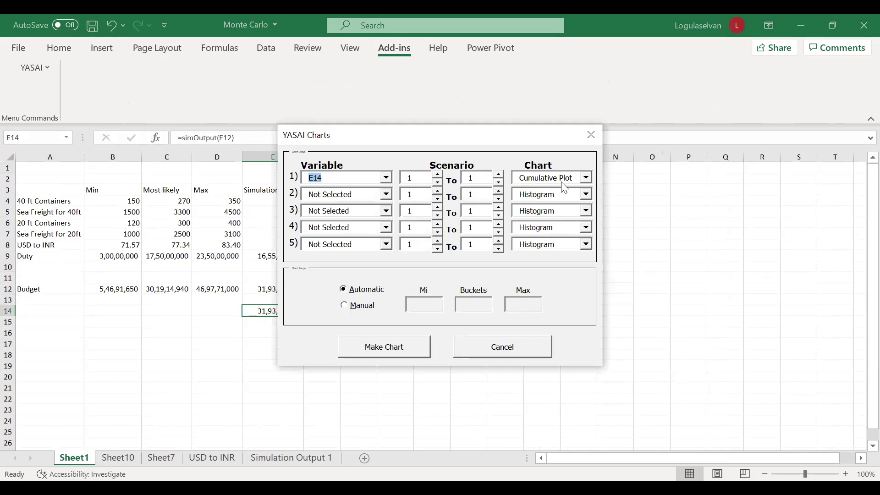
left_click(586, 178)
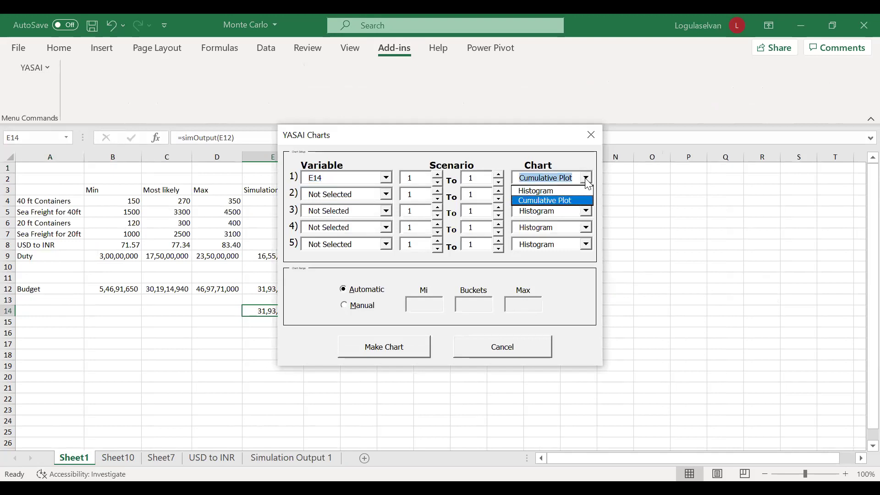
left_click(567, 202)
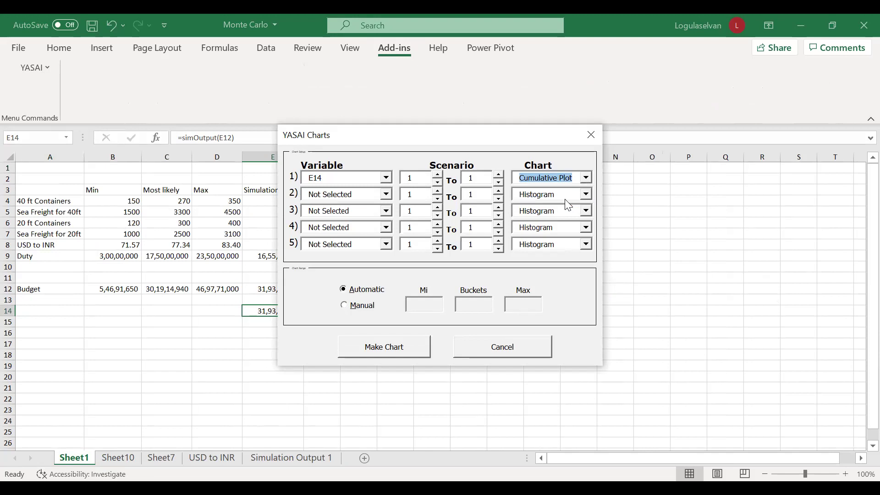
left_click(384, 349)
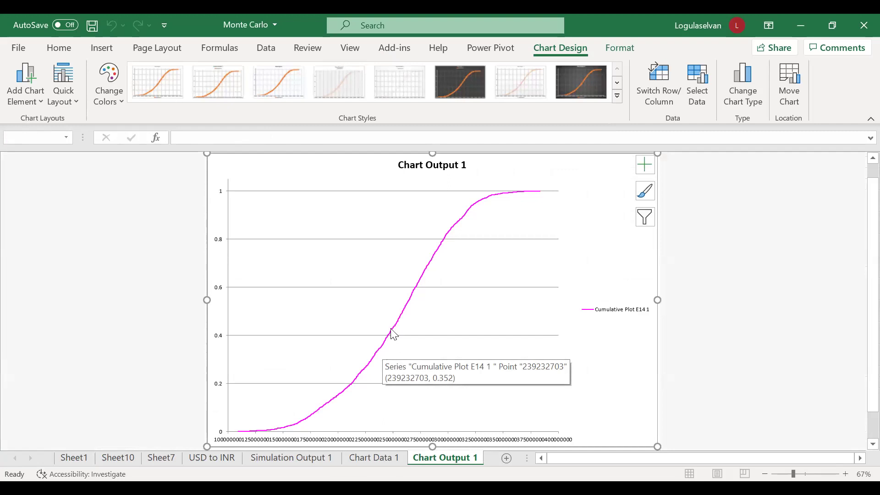
Step: Select the Chart Output 1 curve to show its =SERIES source, Chart Data 1 A9:B4008
mouse_move(403, 316)
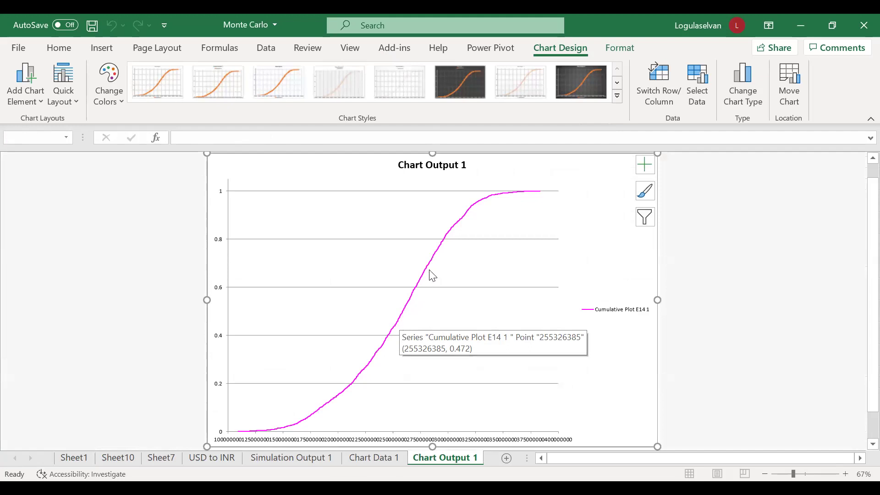
left_click(438, 245)
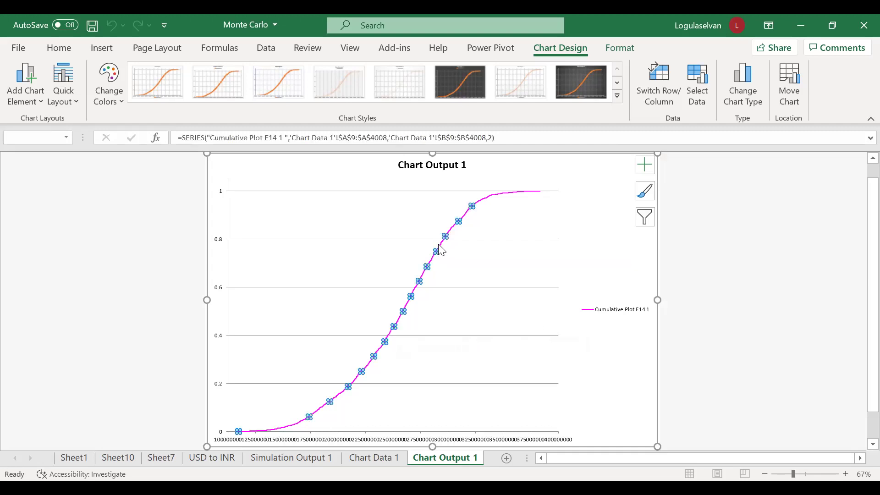
mouse_move(438, 246)
Step: Check the Most likely budget formula in Sheet1 C12, then open Chart Data 1
left_click(83, 459)
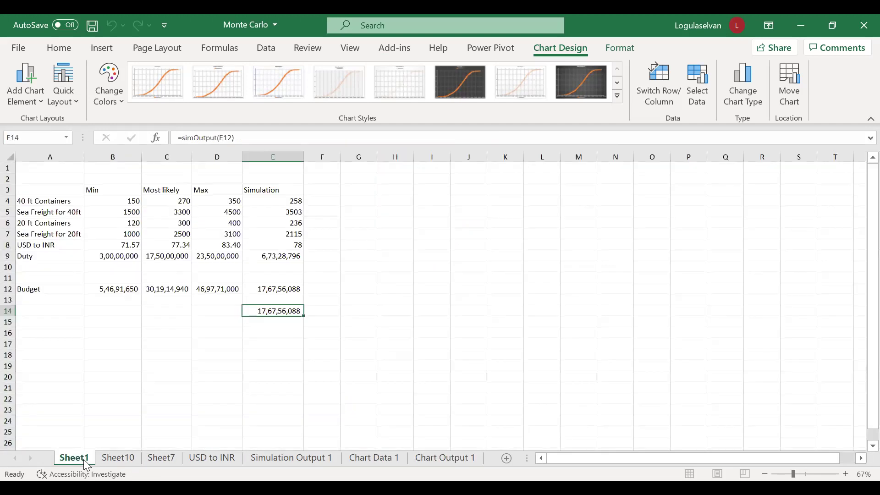
left_click(174, 290)
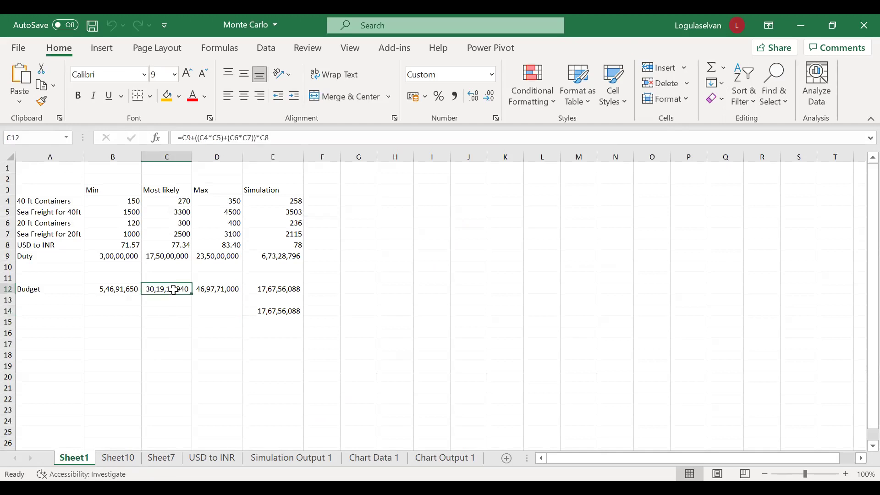
left_click(424, 464)
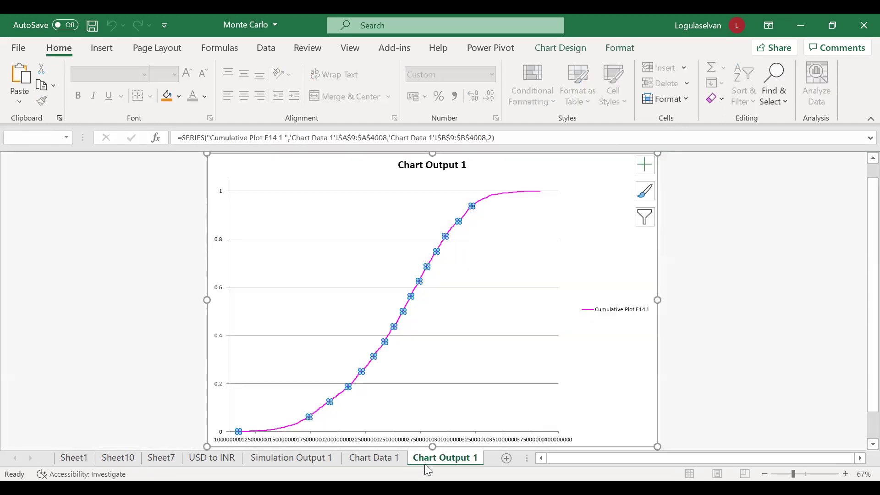
left_click(374, 458)
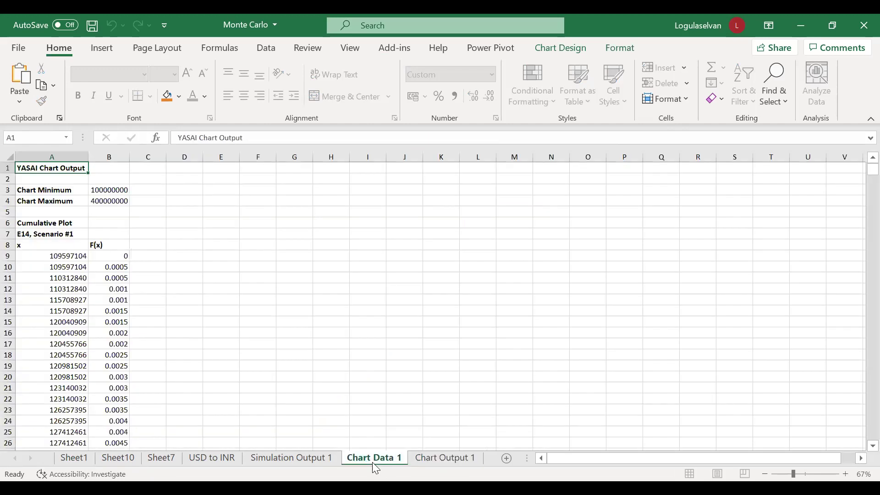
Step: Browse column B's cumulative probabilities down to the end and back to the F(x) 0.86 row
left_click(92, 376)
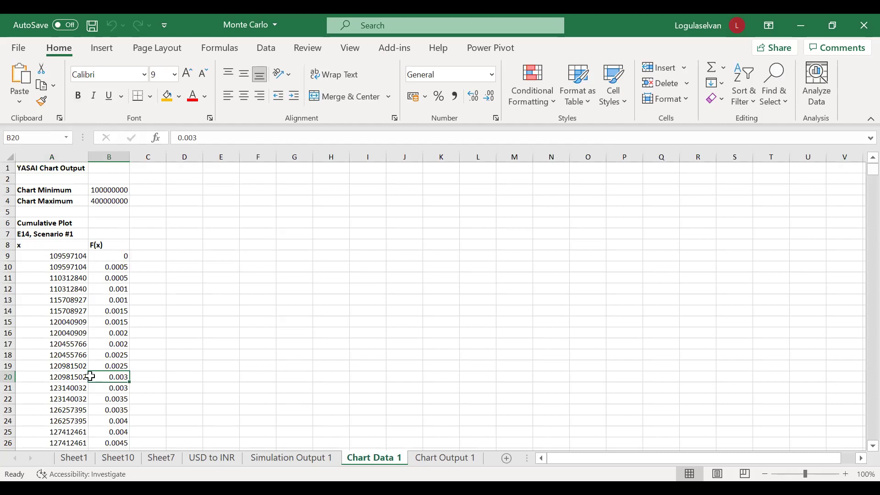
key("Page_Down")
key("Page_Down")
key("Page_Down")
key("Page_Down")
key("Page_Down")
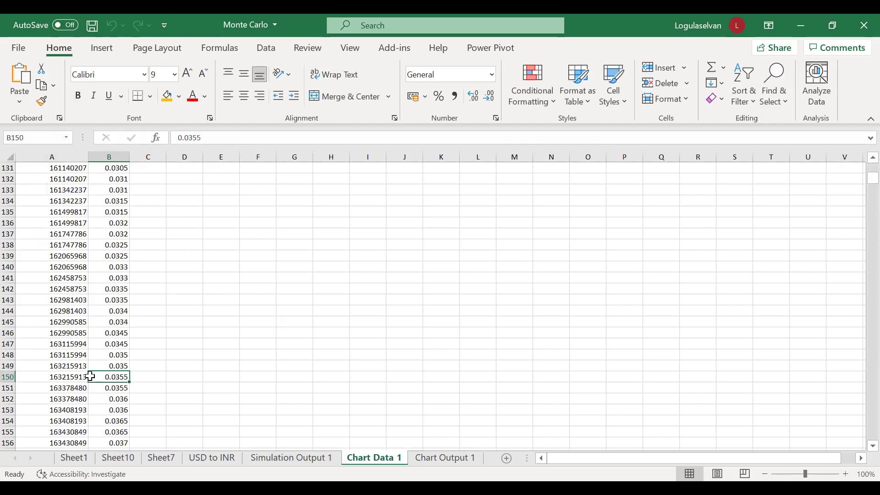
key("Page_Down")
key("Page_Down")
key("Page_Down")
key("Page_Down")
key("Page_Down")
key("Page_Down")
key("Page_Down")
key("Page_Down")
key("Page_Down")
key("Page_Down")
key("Page_Down")
key("Page_Down")
key("Page_Down")
key("Page_Down")
key("Page_Down")
key("Page_Down")
key("Page_Down")
key("Page_Down")
key("Page_Down")
key("Page_Down")
key("ctrl+Down")
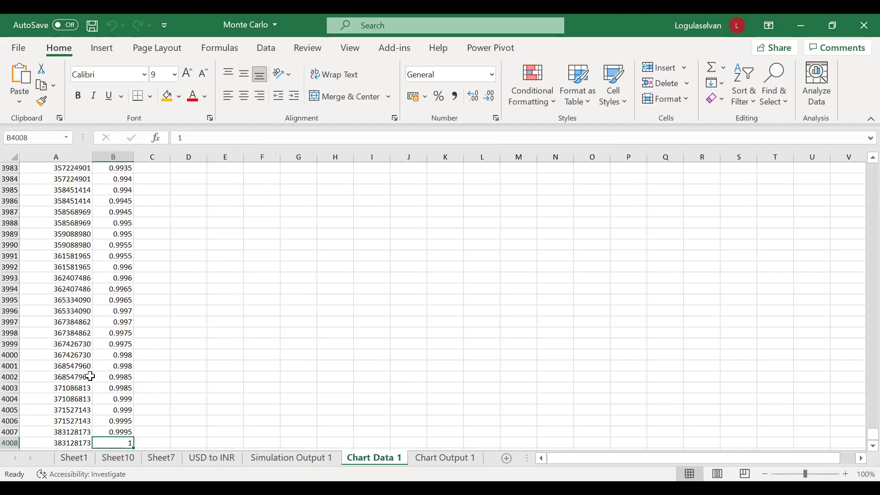
key("Page_Up")
key("Page_Up")
key("Page_Up")
key("Page_Up")
key("Page_Up")
key("Page_Up")
key("Page_Up")
key("Page_Up")
key("Page_Up")
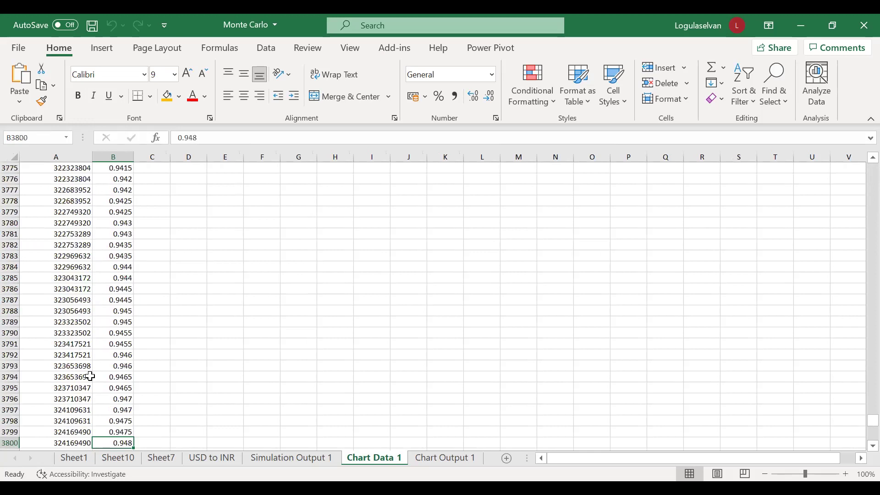
key("Page_Up")
key("Page_Up")
key("Page_Up")
key("Page_Up")
key("Page_Up")
key("Page_Up")
key("Page_Up")
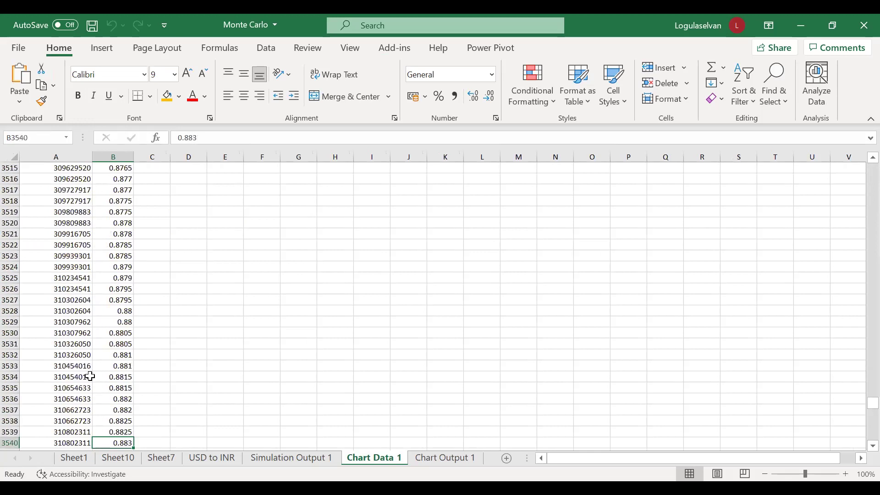
key("Page_Up")
key("Page_Up")
key("Page_Up")
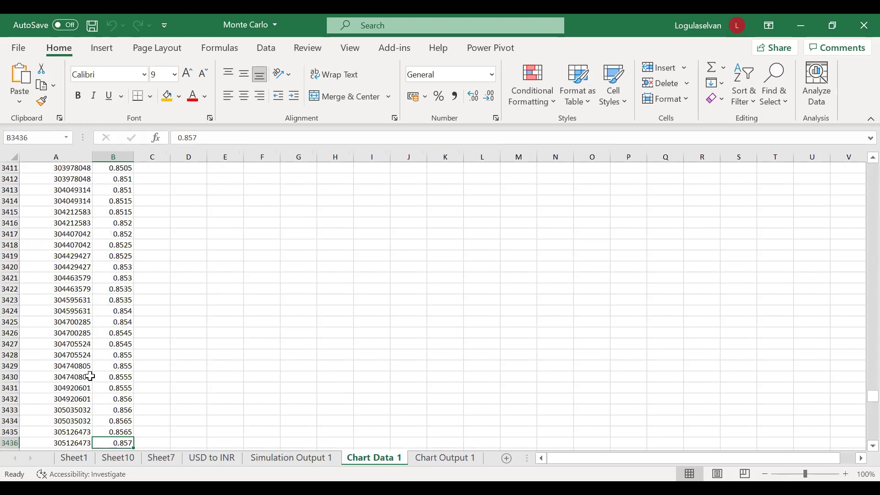
key("Page_Down")
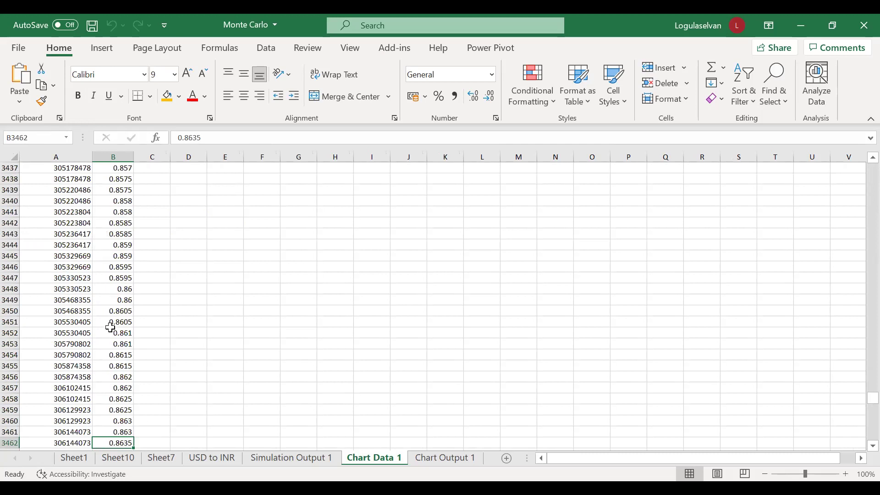
left_click(124, 298)
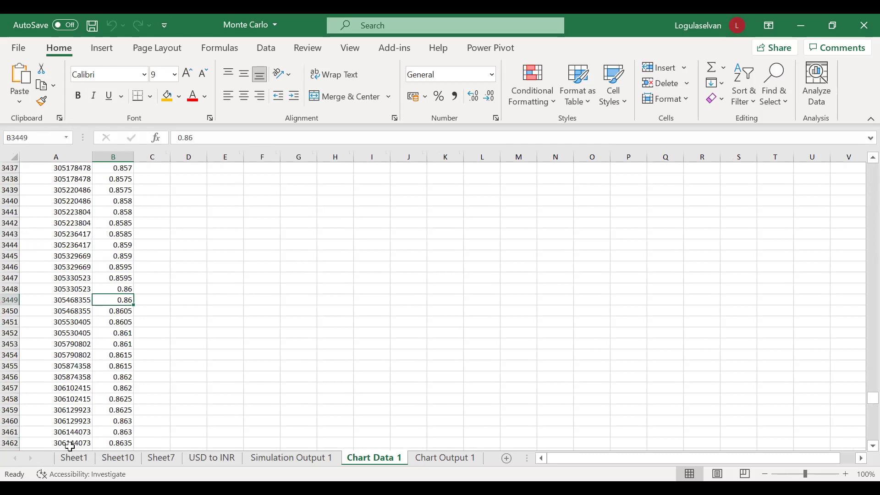
Step: Select the row where F(x) is 0.839, pairing with budget 301971056
left_click(75, 459)
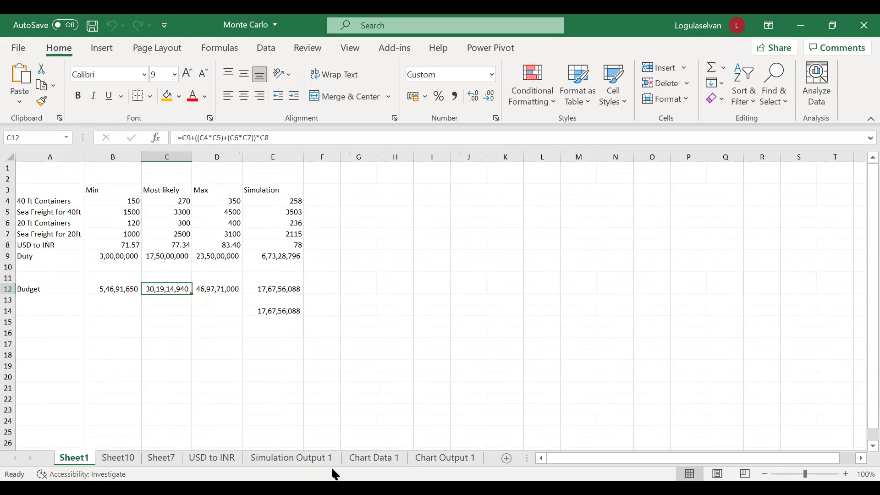
left_click(360, 458)
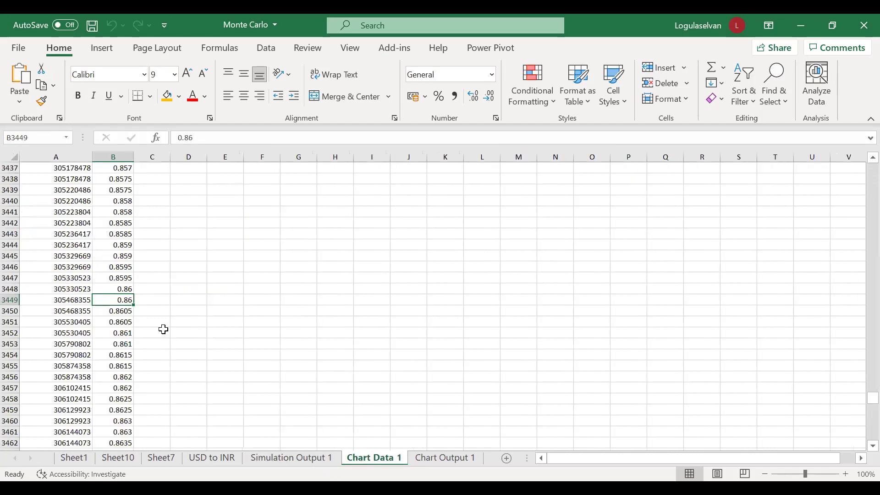
key("Page_Up")
key("Page_Up")
key("Page_Up")
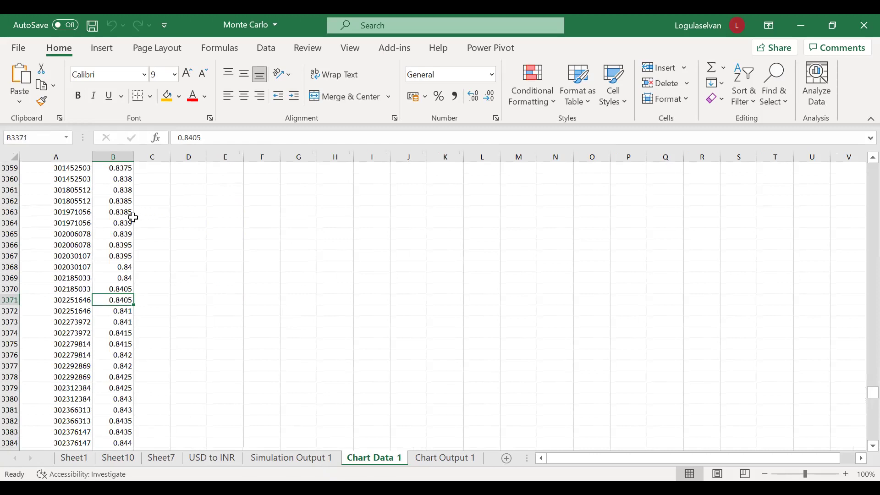
left_click(130, 221)
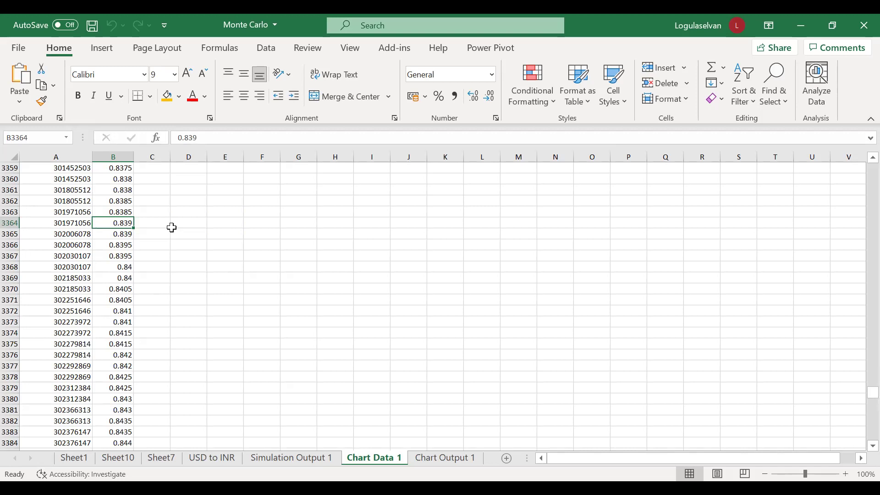
Step: Read budget 325180456 at F(x) 0.95 in row 3809, then return to Sheet1
key("ctrl+Down")
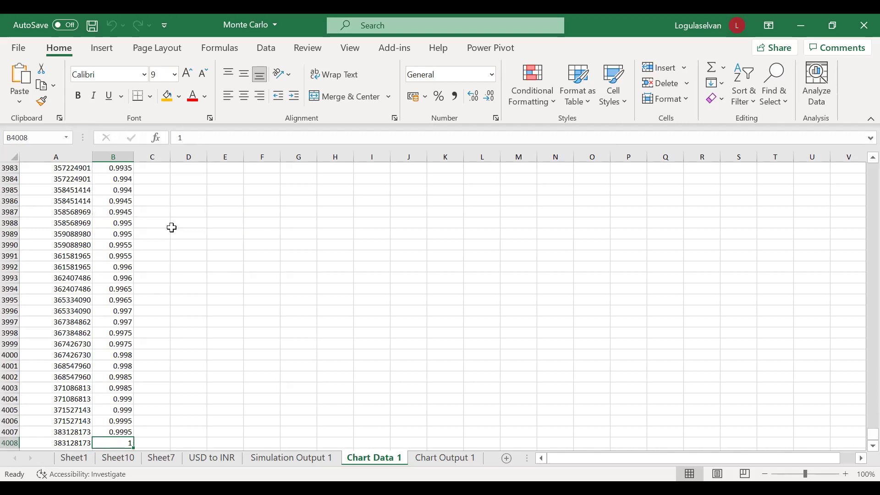
key("Page_Up")
key("Page_Up")
key("Page_Up")
key("Page_Up")
key("Page_Up")
key("Page_Up")
key("Page_Up")
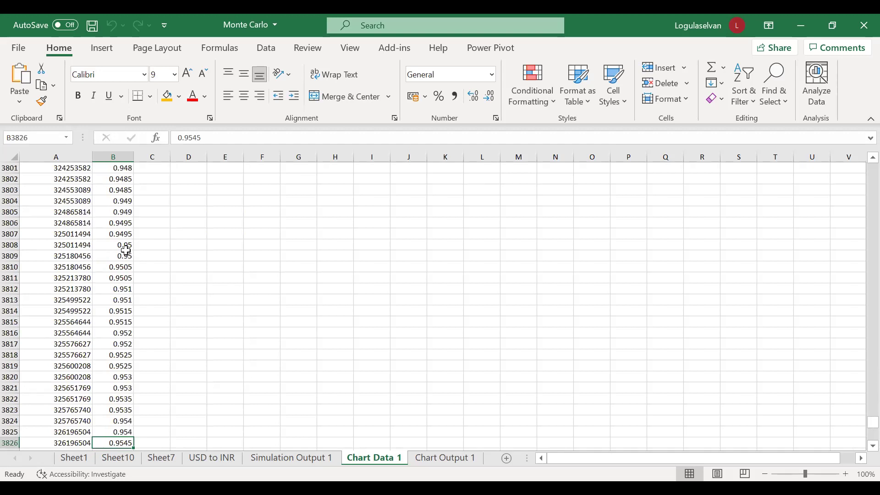
left_click(118, 254)
key("Left")
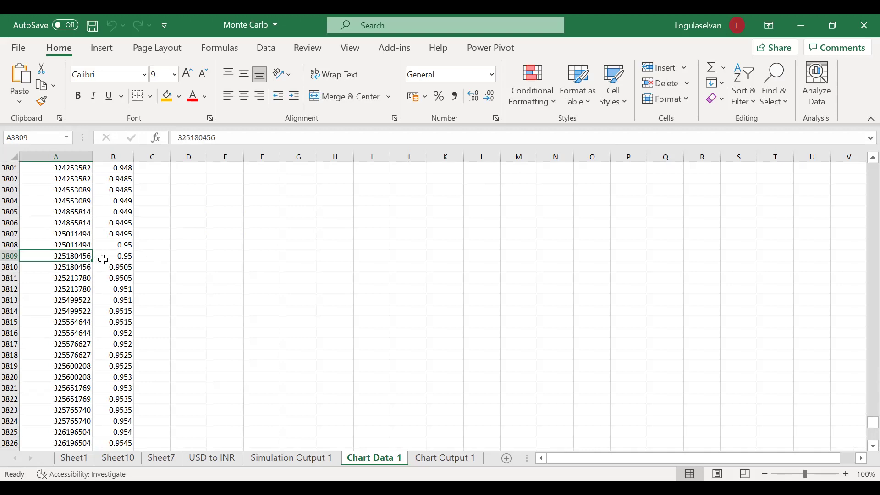
left_click(122, 256)
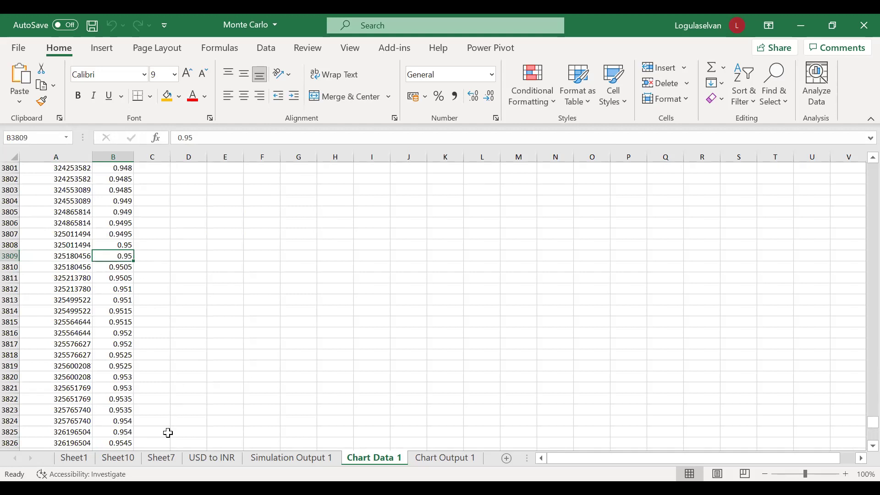
left_click(77, 460)
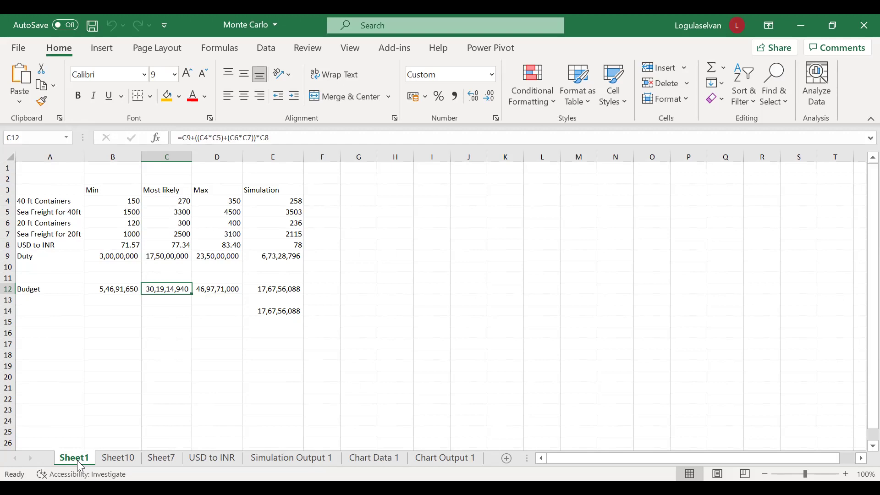
left_click(397, 458)
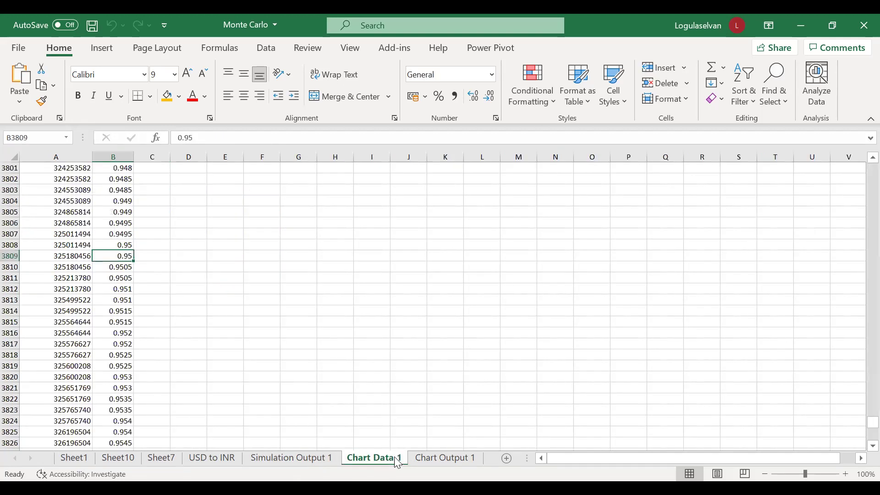
left_click(83, 256)
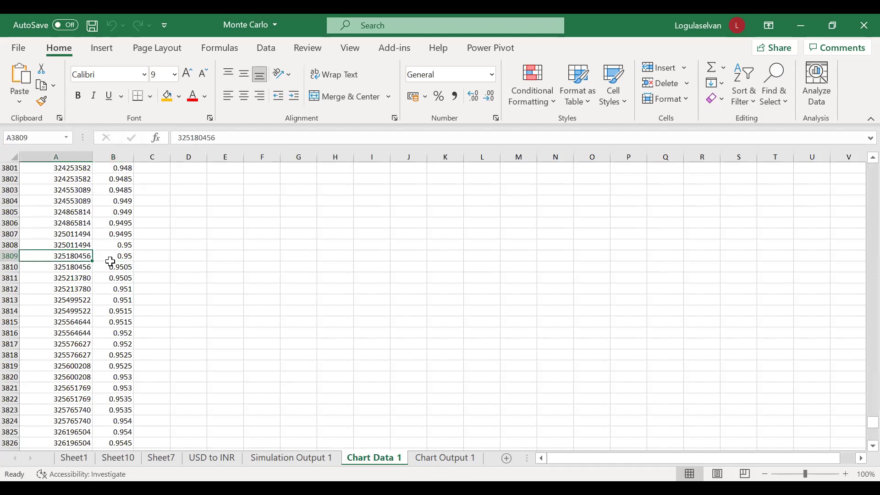
left_click(81, 459)
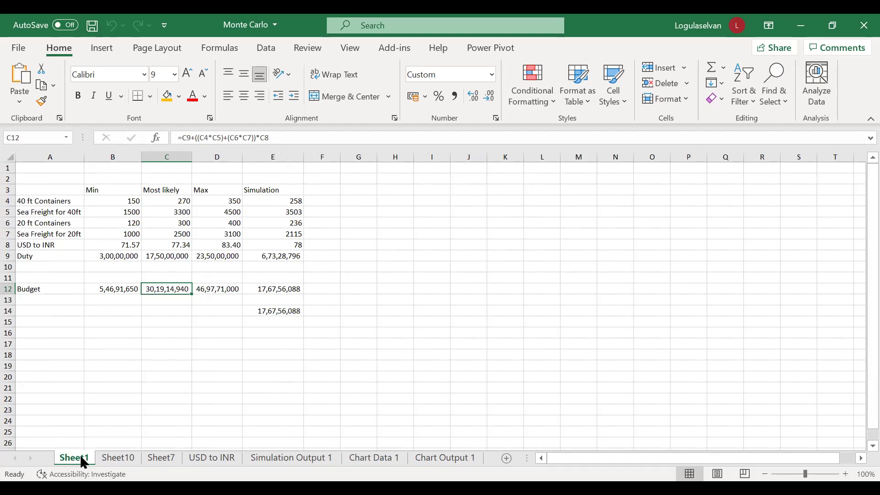